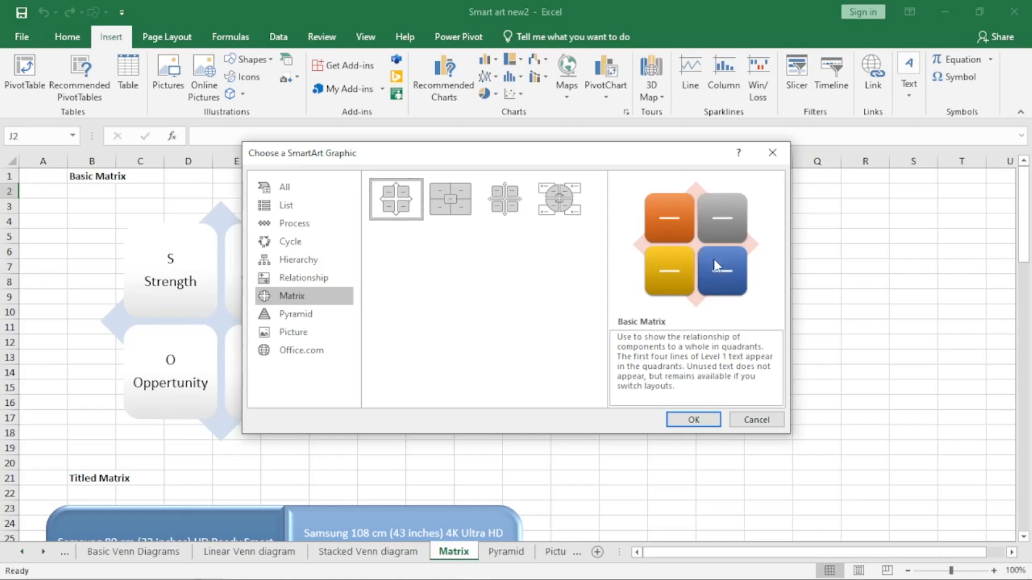
Insert a Basic Matrix SmartArt graphic and place it beside the SWOT matrix, over about columns I to P.
{"action": "left_click", "coordinate": [700, 421]}
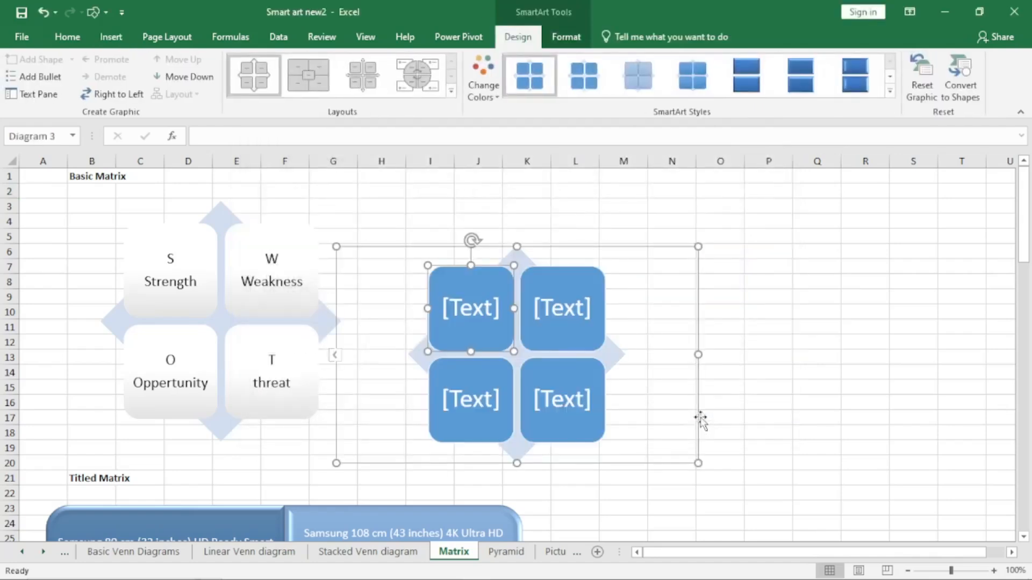
{"action": "left_click_drag", "start_coordinate": [642, 248], "coordinate": [727, 198]}
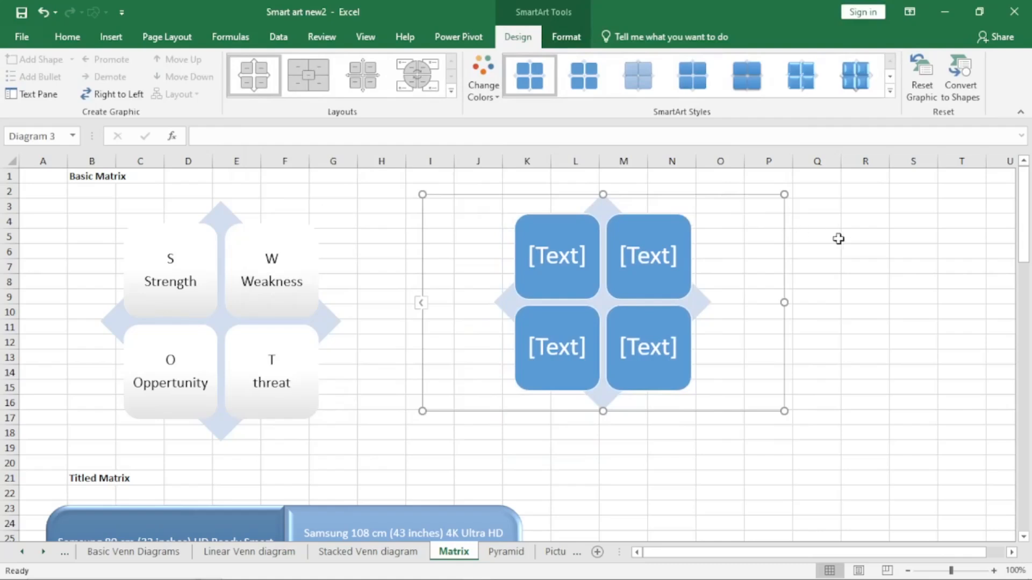
{"action": "left_click", "coordinate": [838, 239]}
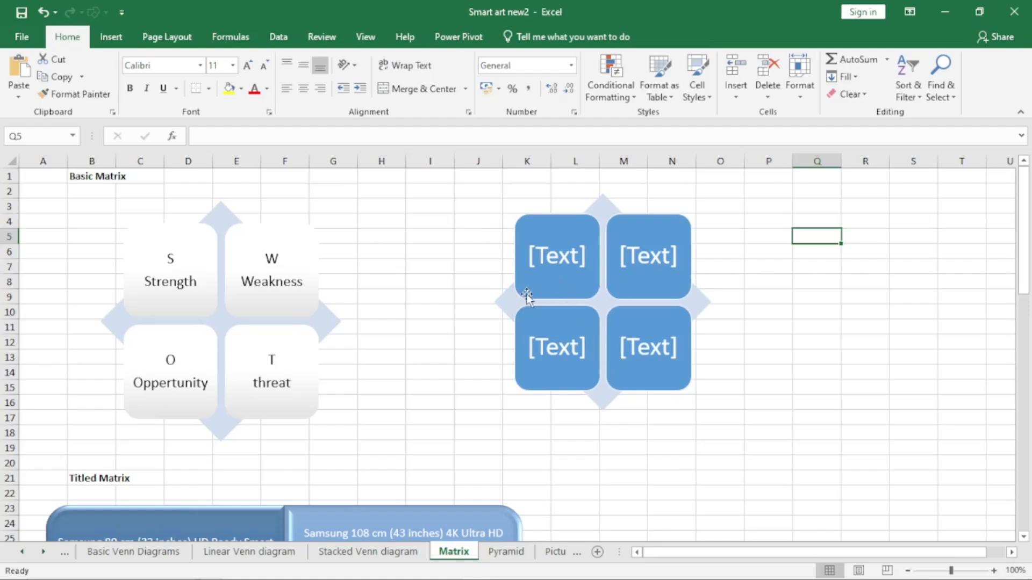
Fill the four quadrants of the new Basic Matrix with the texts 1, 2, 3 and 4.
{"action": "left_click", "coordinate": [507, 301]}
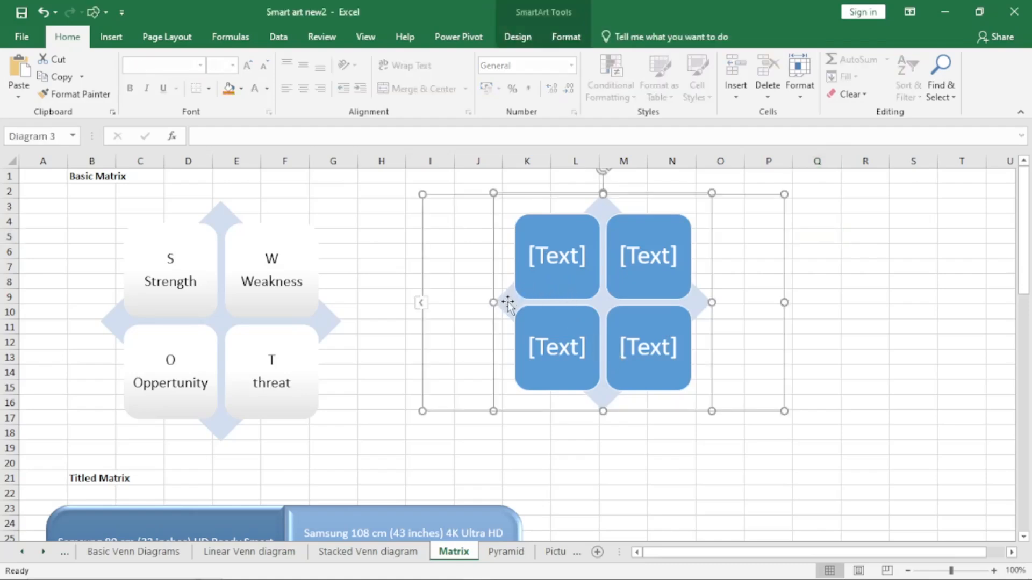
{"action": "left_click", "coordinate": [421, 306]}
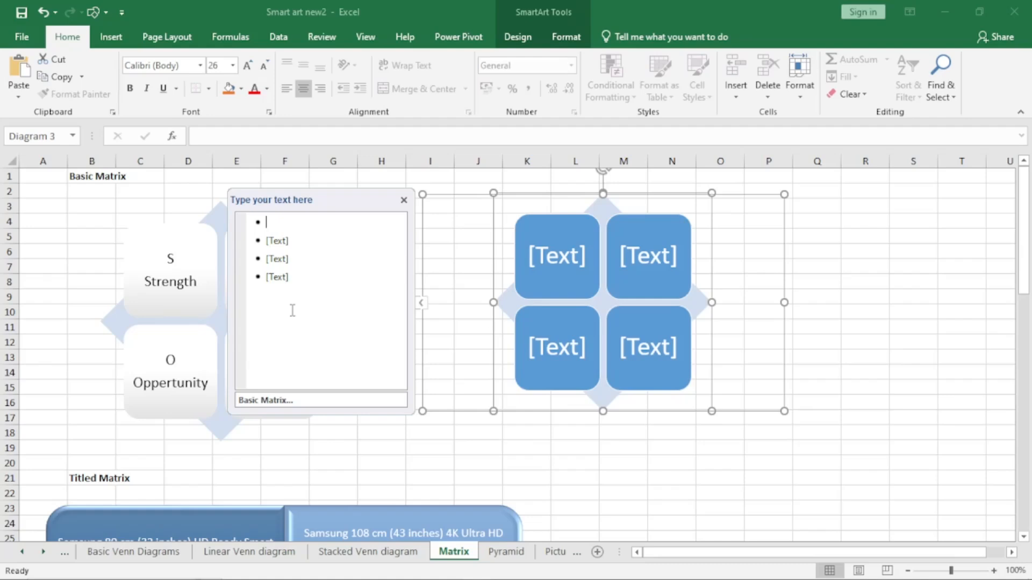
{"action": "type", "text": "1"}
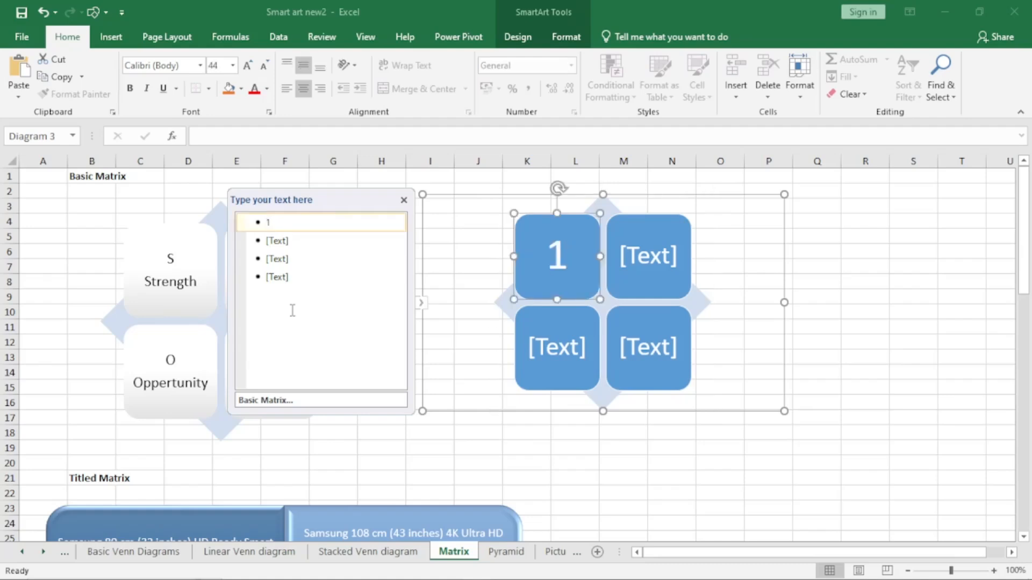
{"action": "key", "text": "Down"}
{"action": "type", "text": "2"}
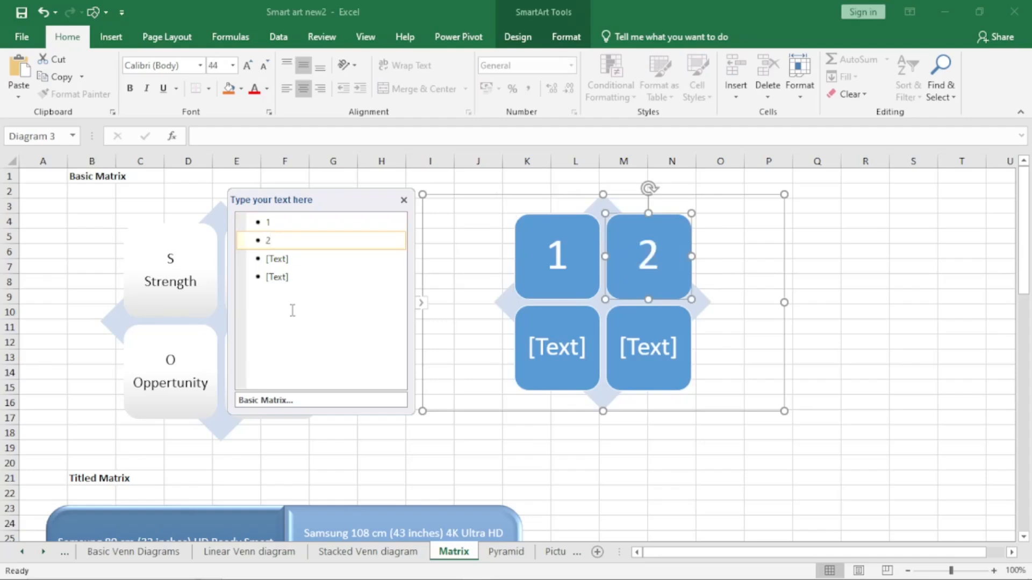
{"action": "key", "text": "Down"}
{"action": "type", "text": "3"}
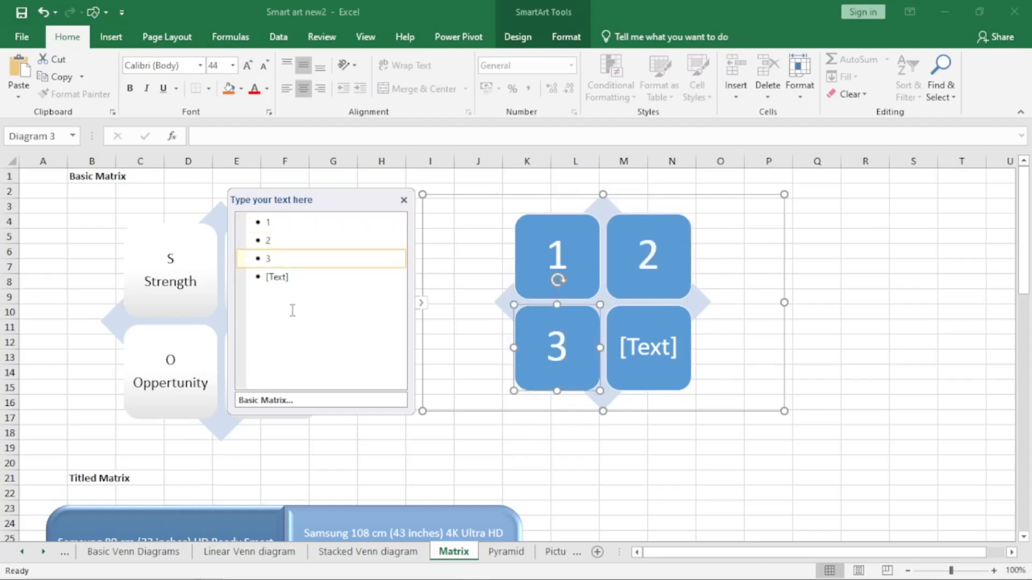
{"action": "key", "text": "Down"}
{"action": "type", "text": "4"}
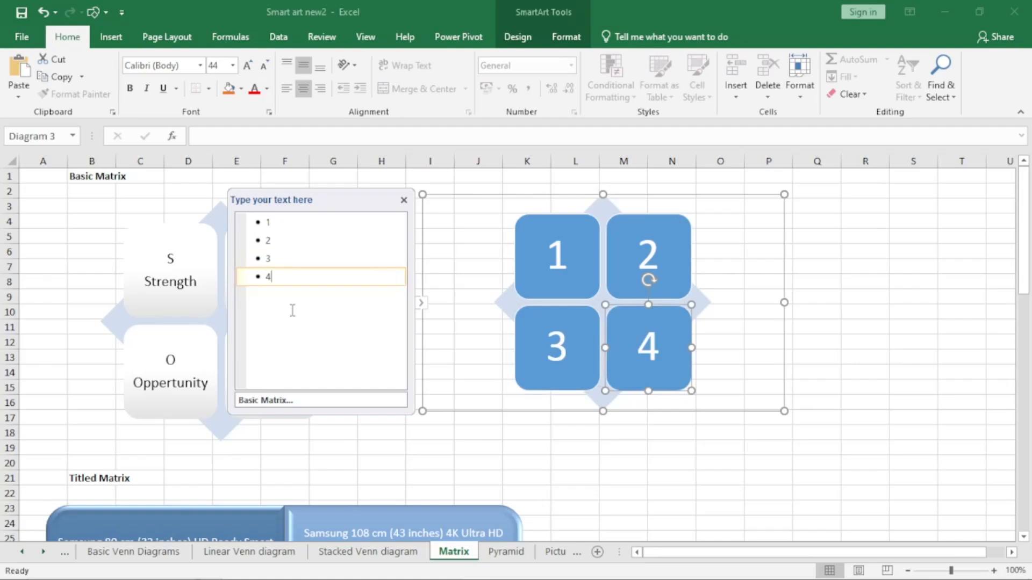
Add the indented sub-bullet "jhsdhjsdh" under item 4 of the matrix and close the text entry window.
{"action": "key", "text": "Return"}
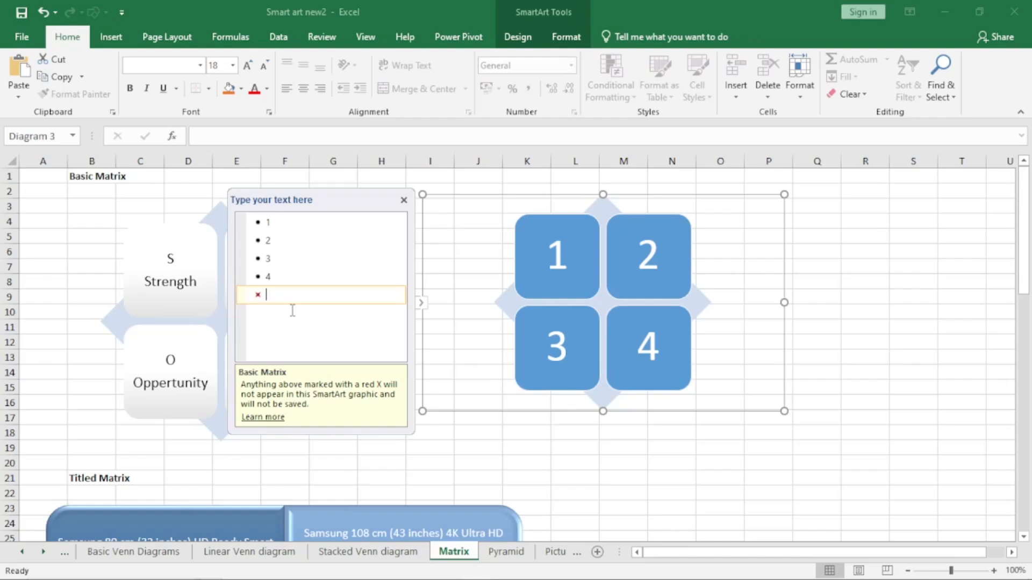
{"action": "key", "text": "Tab"}
{"action": "type", "text": "jhsdhjsdh"}
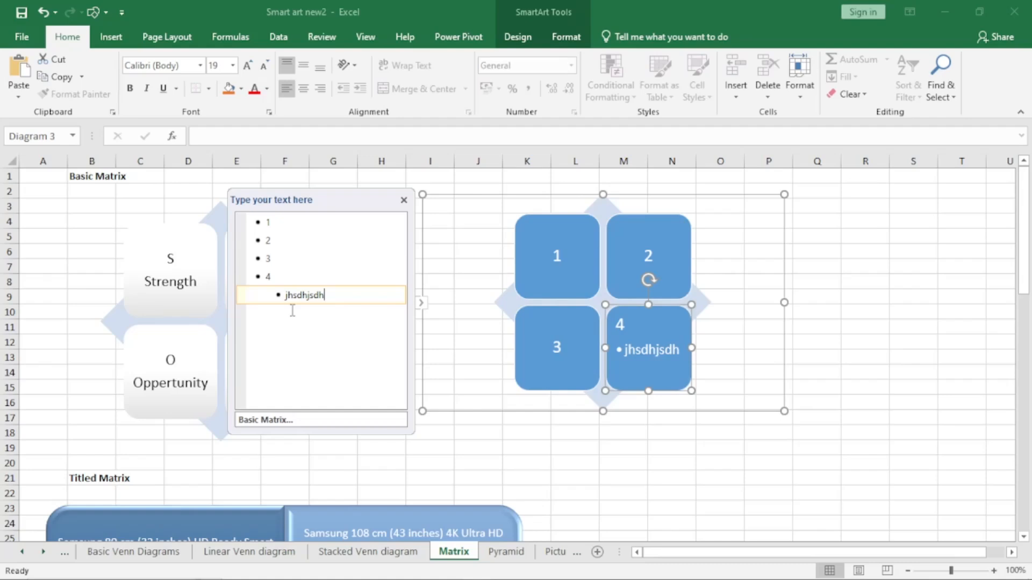
{"action": "left_click", "coordinate": [404, 201]}
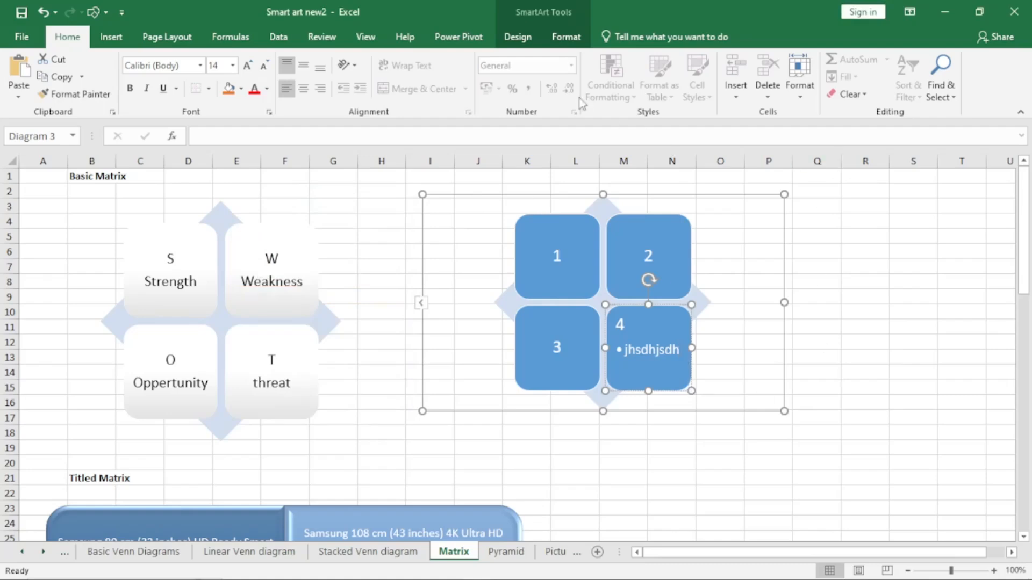
Give the new Basic Matrix a subtly shaded SmartArt style and a colour range running from orange to grey.
{"action": "left_click", "coordinate": [518, 42]}
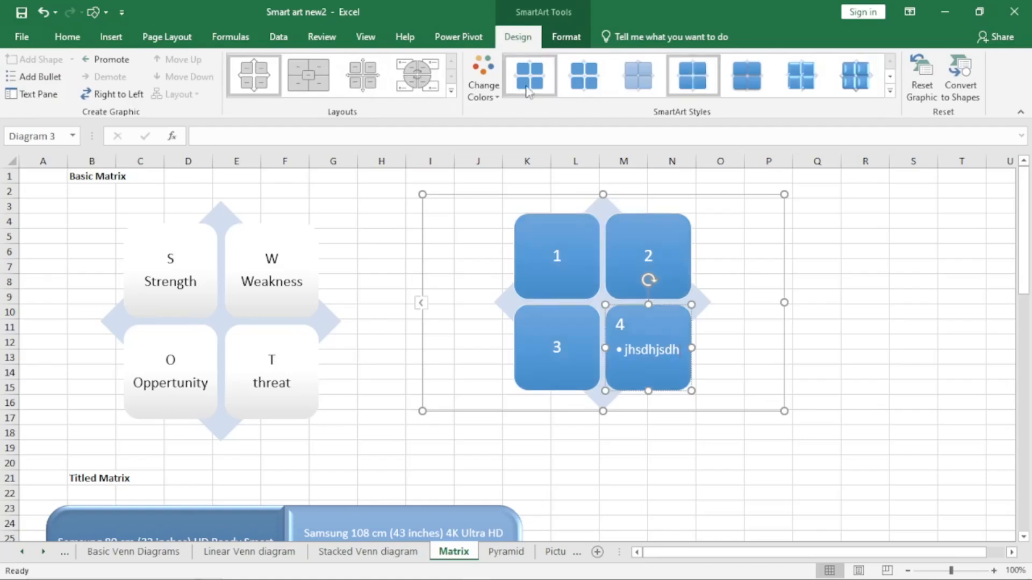
{"action": "left_click", "coordinate": [484, 75]}
{"action": "left_click", "coordinate": [551, 195]}
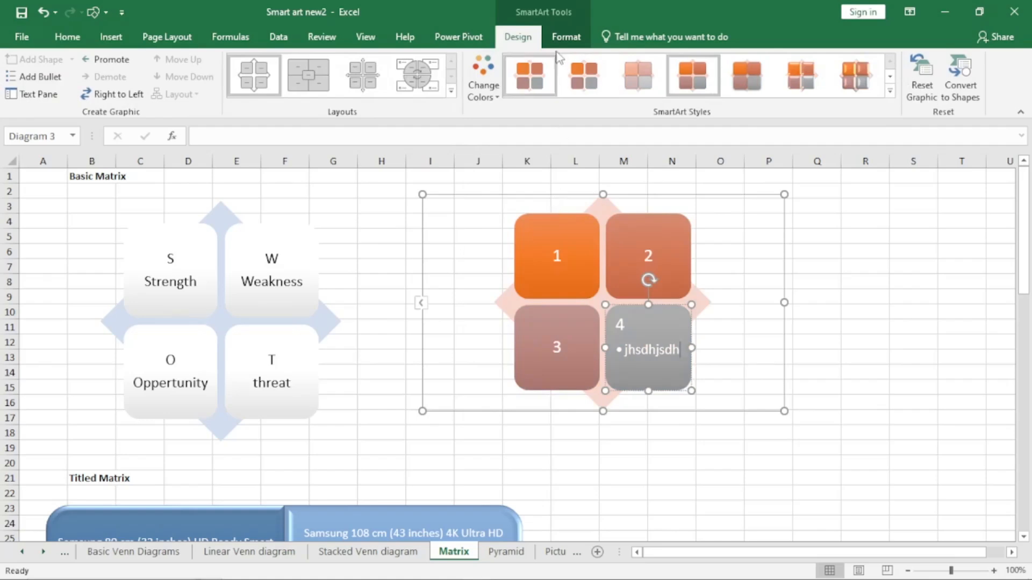
Change the shape of quadrant 4 in the new matrix to an L-shape.
{"action": "left_click", "coordinate": [566, 36]}
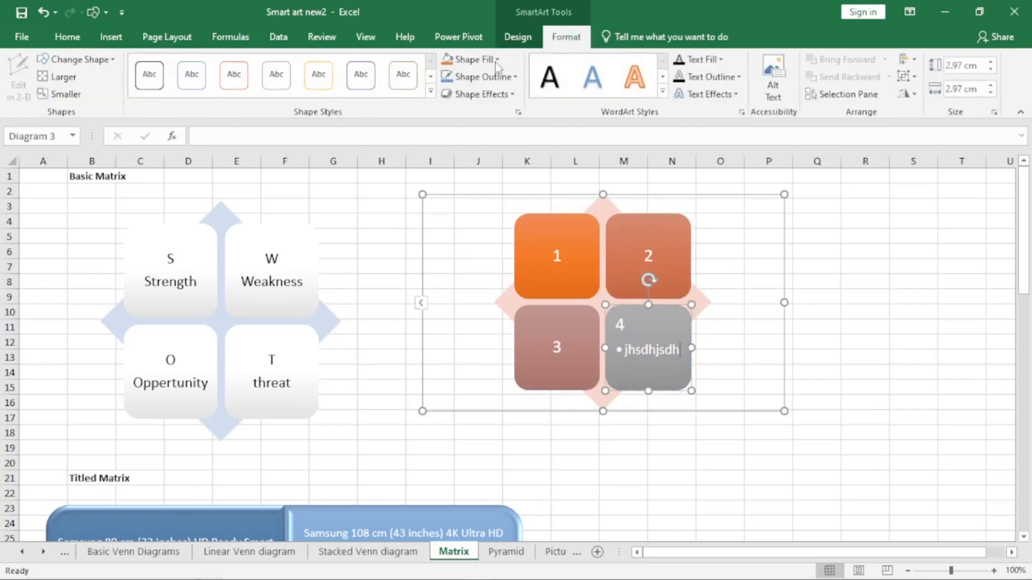
{"action": "left_click", "coordinate": [105, 60]}
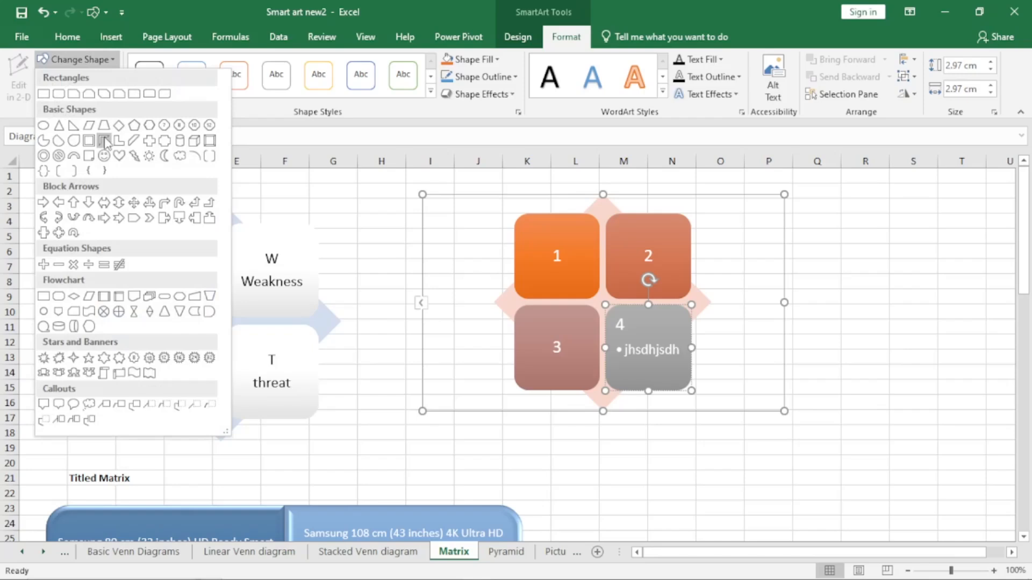
{"action": "left_click", "coordinate": [118, 141]}
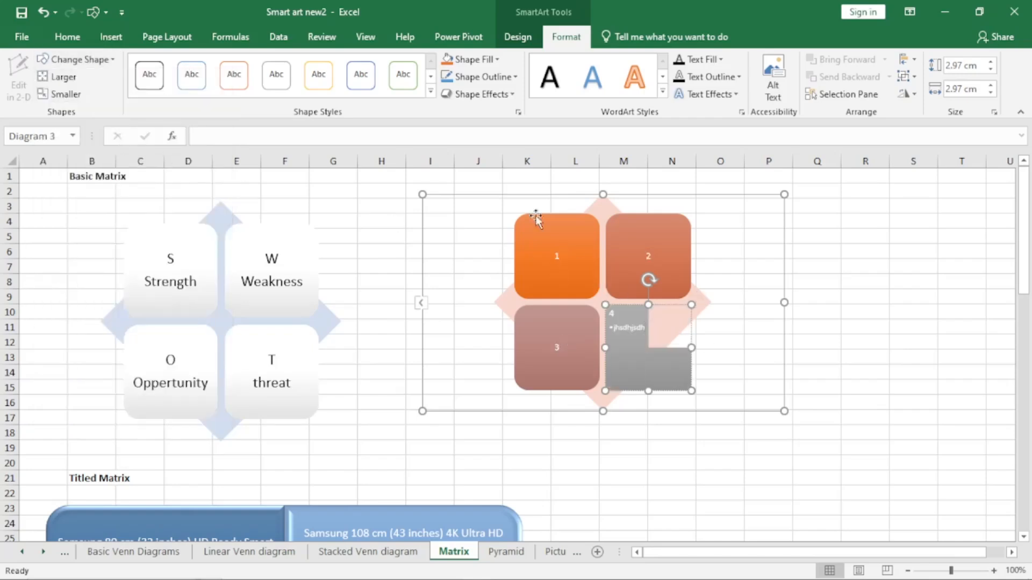
Give the L-shaped quadrant 4 a yellow outline and a light orange fill, and deselect the graphic.
{"action": "left_click", "coordinate": [516, 78]}
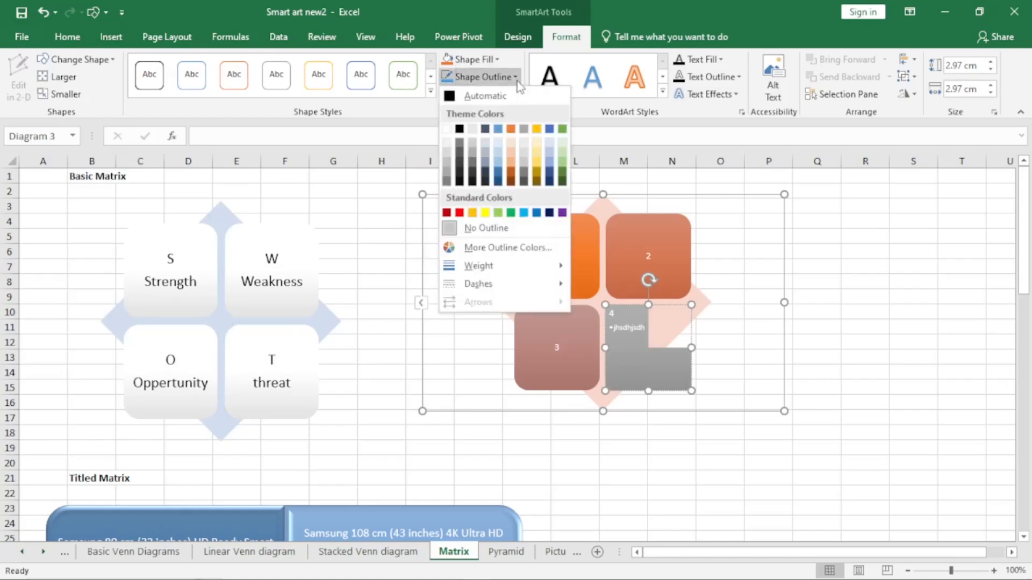
{"action": "left_click", "coordinate": [485, 212]}
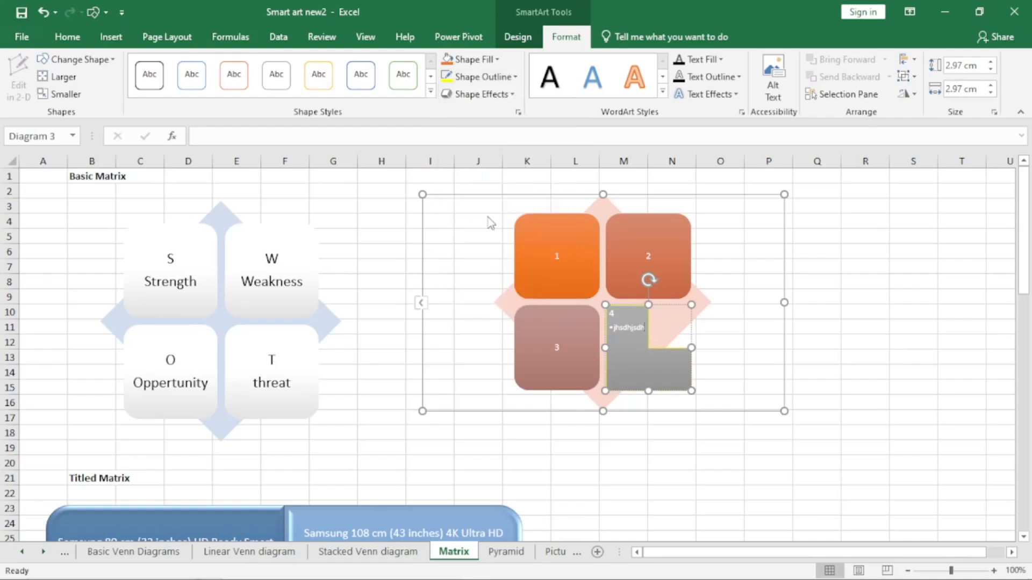
{"action": "left_click", "coordinate": [474, 59]}
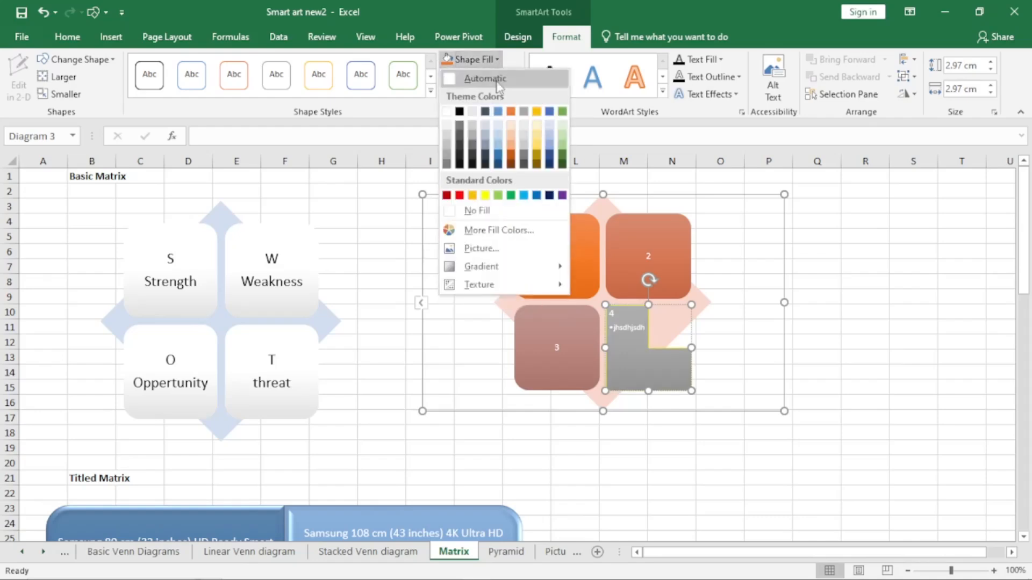
{"action": "left_click", "coordinate": [514, 152]}
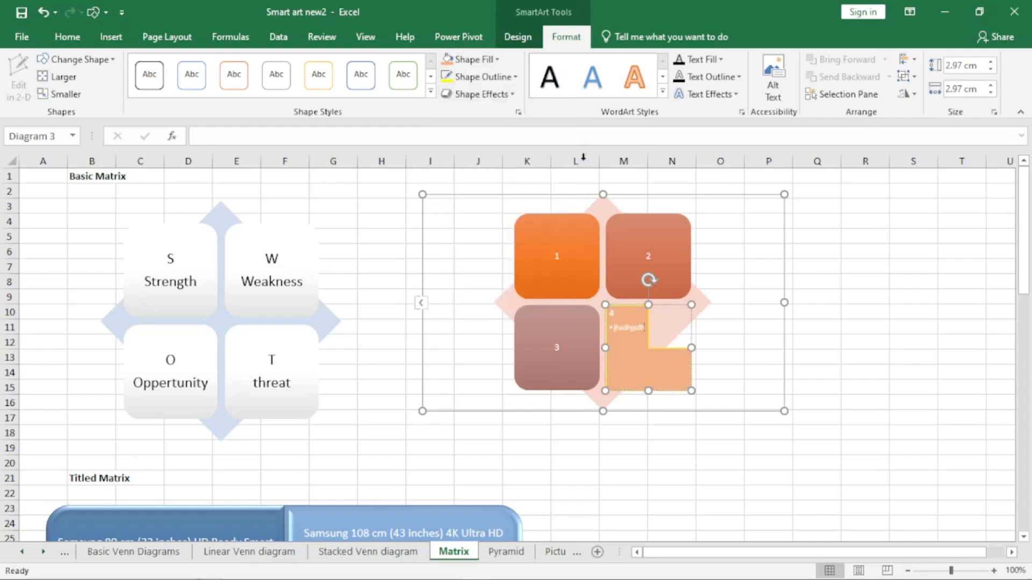
{"action": "left_click", "coordinate": [870, 278]}
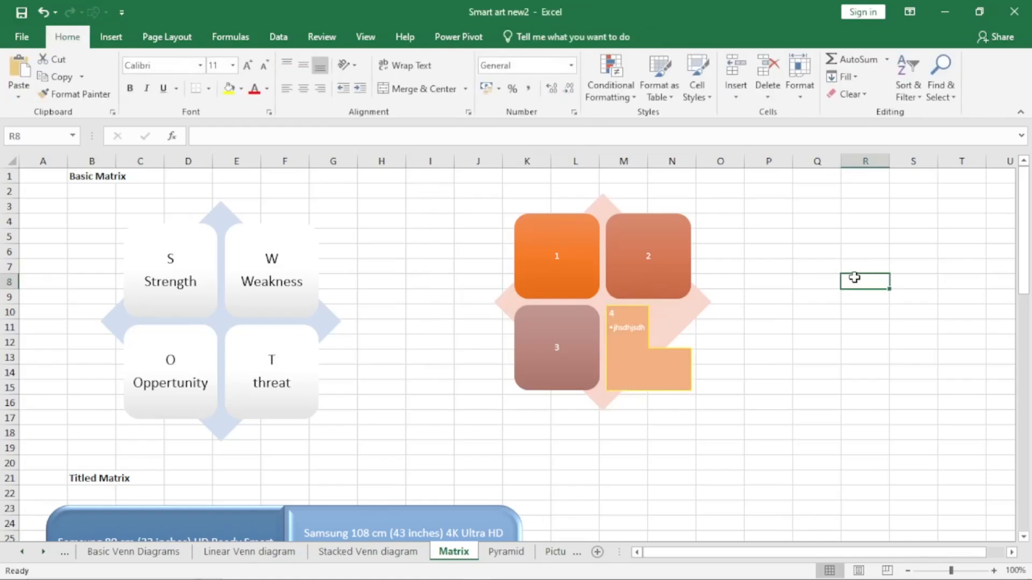
Compare the layouts of the SWOT Basic Matrix and the Samsung Titled Matrix examples on the sheet.
{"action": "scroll", "coordinate": [850, 281], "scroll_direction": "down", "scroll_amount": 5}
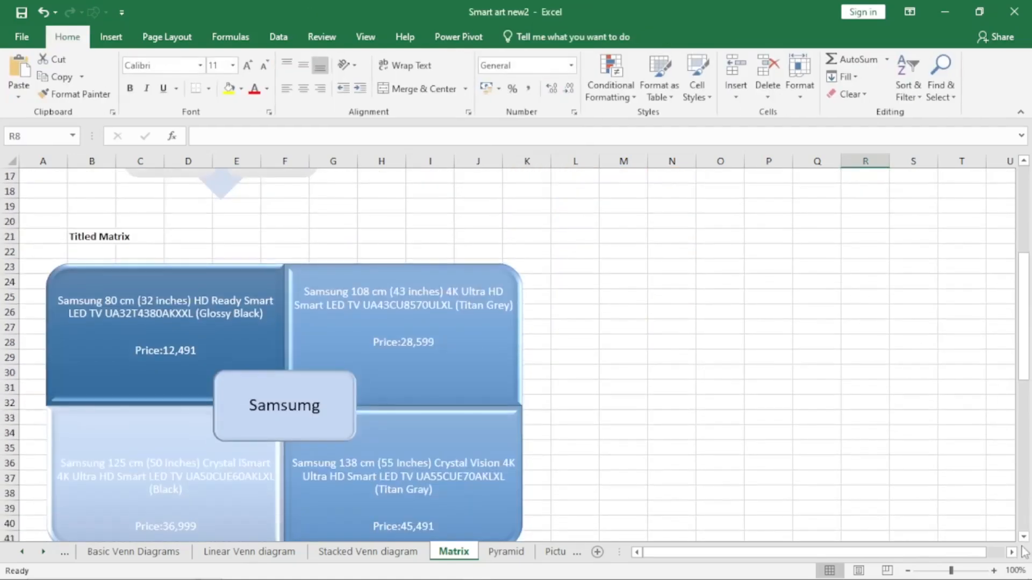
{"action": "scroll", "coordinate": [1028, 544], "scroll_direction": "down", "scroll_amount": 1}
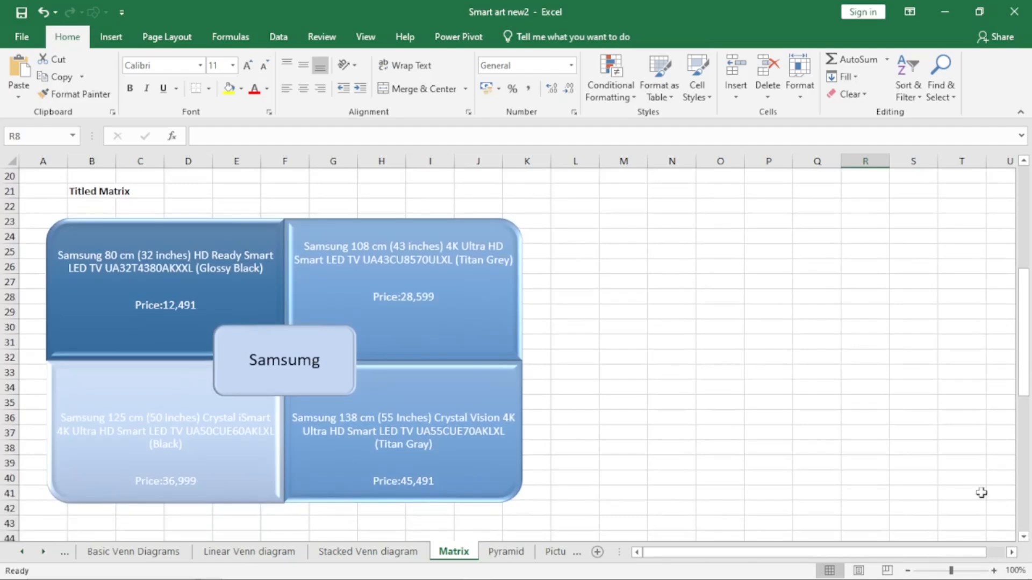
{"action": "scroll", "coordinate": [662, 258], "scroll_direction": "up", "scroll_amount": 7}
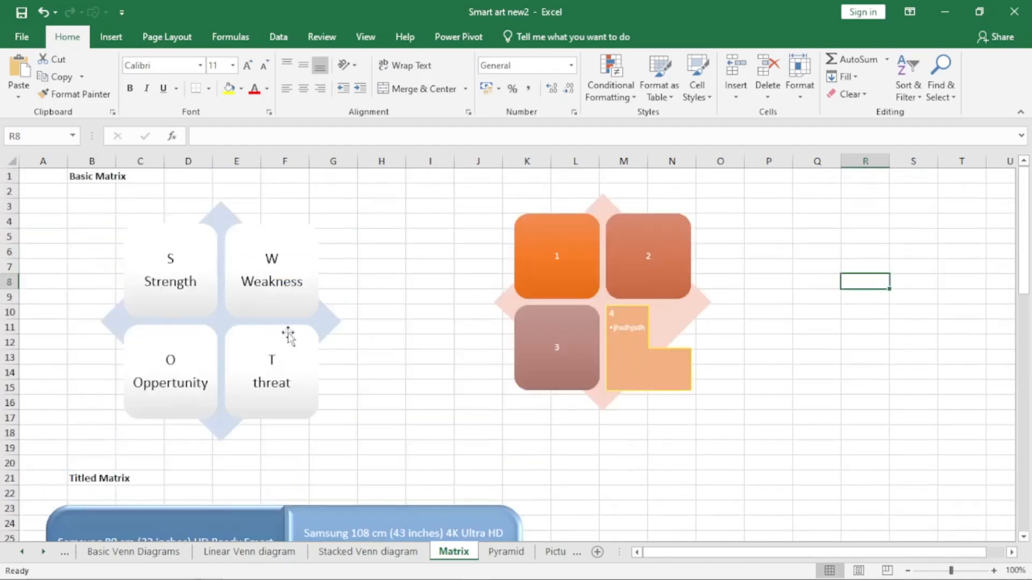
{"action": "scroll", "coordinate": [346, 350], "scroll_direction": "down", "scroll_amount": 5}
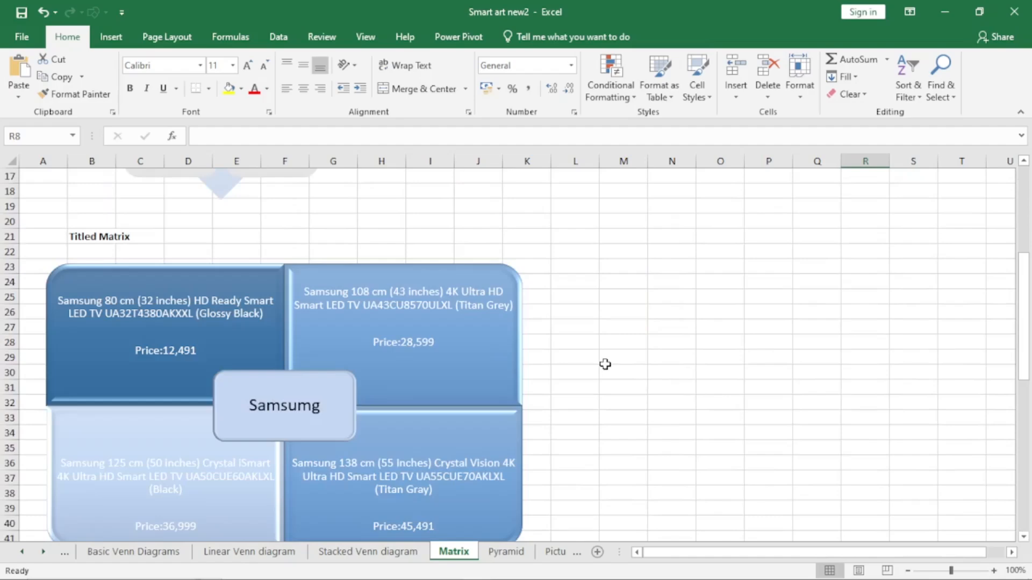
{"action": "scroll", "coordinate": [294, 340], "scroll_direction": "up", "scroll_amount": 2}
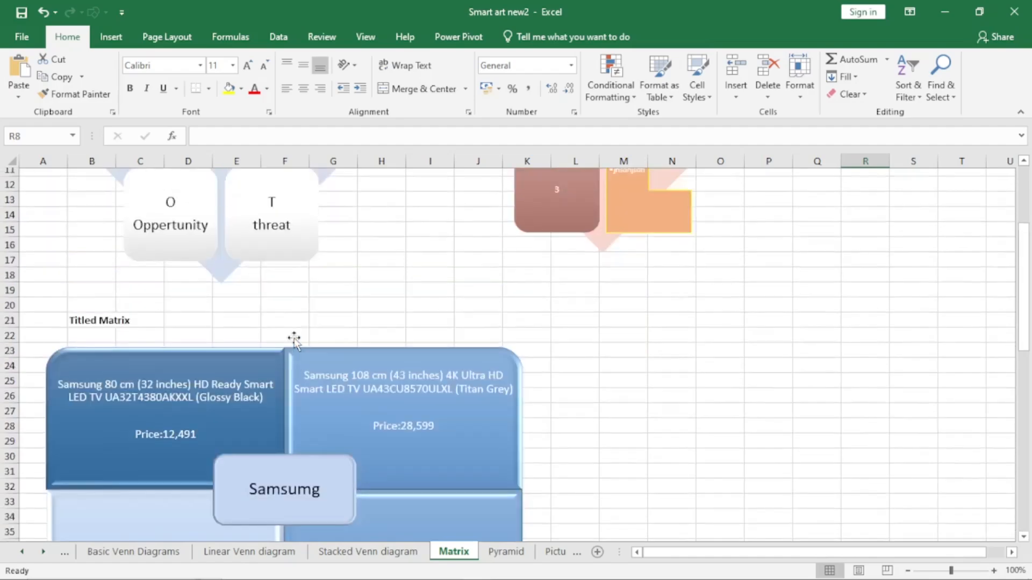
{"action": "scroll", "coordinate": [294, 340], "scroll_direction": "up", "scroll_amount": 4}
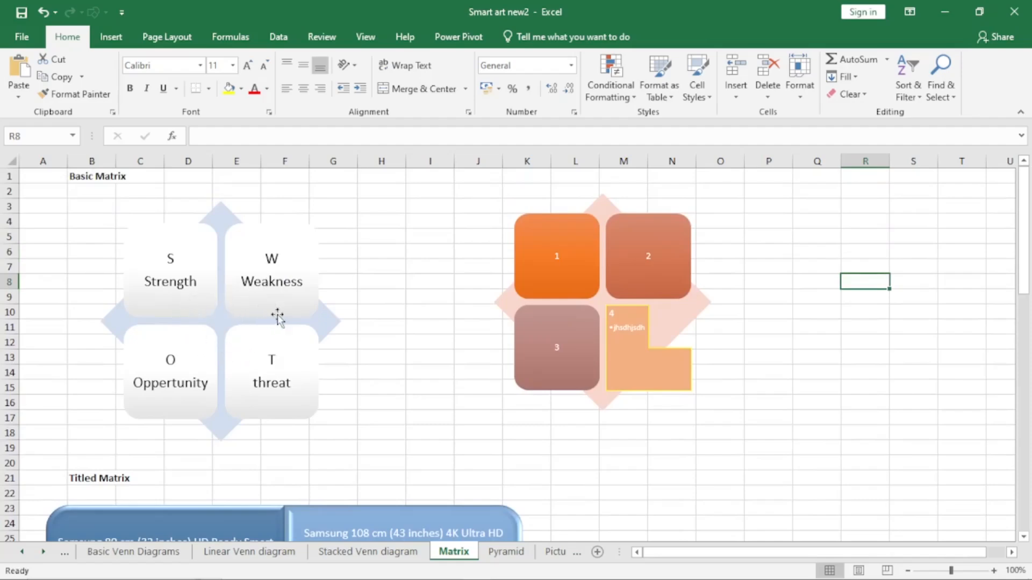
{"action": "scroll", "coordinate": [280, 318], "scroll_direction": "down", "scroll_amount": 8}
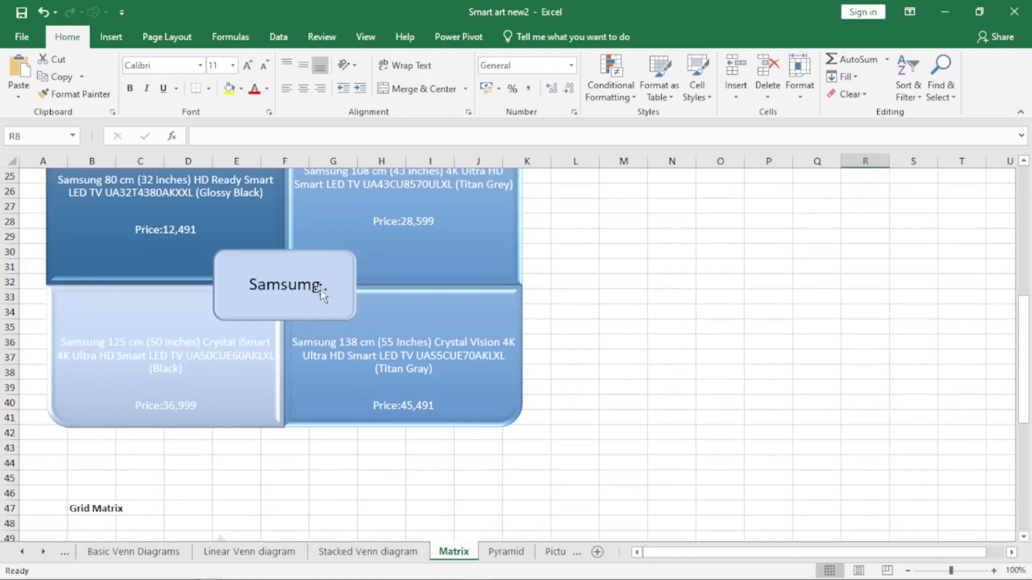
{"action": "scroll", "coordinate": [320, 289], "scroll_direction": "up", "scroll_amount": 3}
{"action": "left_click_drag", "start_coordinate": [1024, 538], "coordinate": [1024, 537]}
{"action": "scroll", "coordinate": [324, 368], "scroll_direction": "up", "scroll_amount": 1}
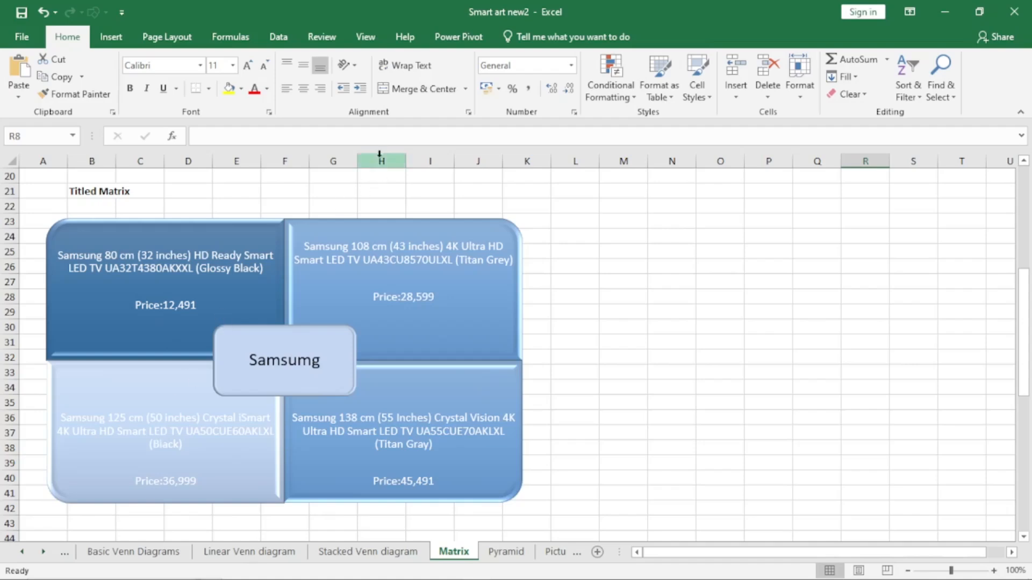
Insert a Titled Matrix SmartArt graphic and place it beside the Samsung matrix, over about columns M to T.
{"action": "left_click", "coordinate": [615, 233]}
{"action": "left_click", "coordinate": [110, 42]}
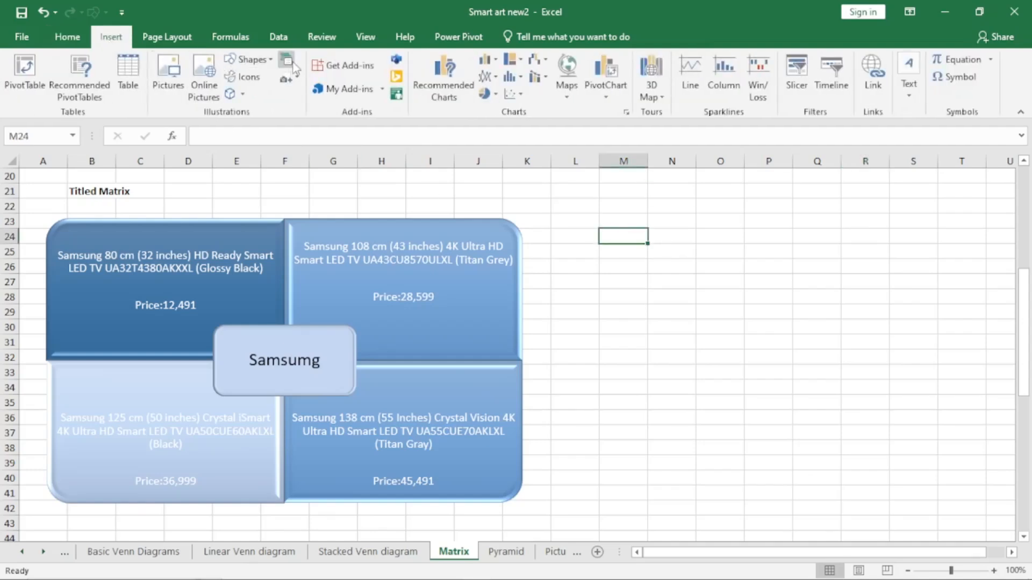
{"action": "left_click", "coordinate": [290, 61]}
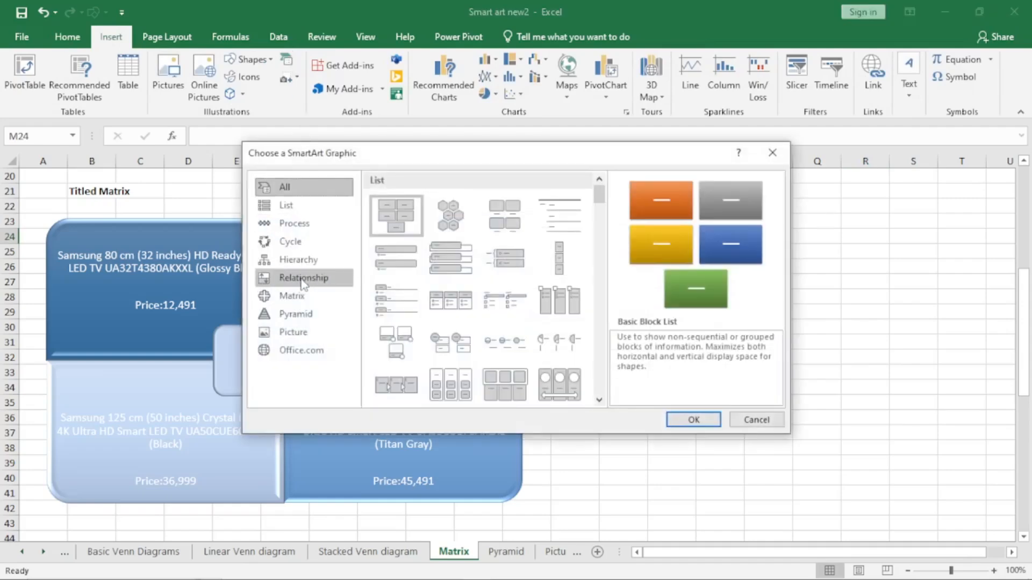
{"action": "left_click", "coordinate": [298, 296]}
{"action": "left_click", "coordinate": [456, 209]}
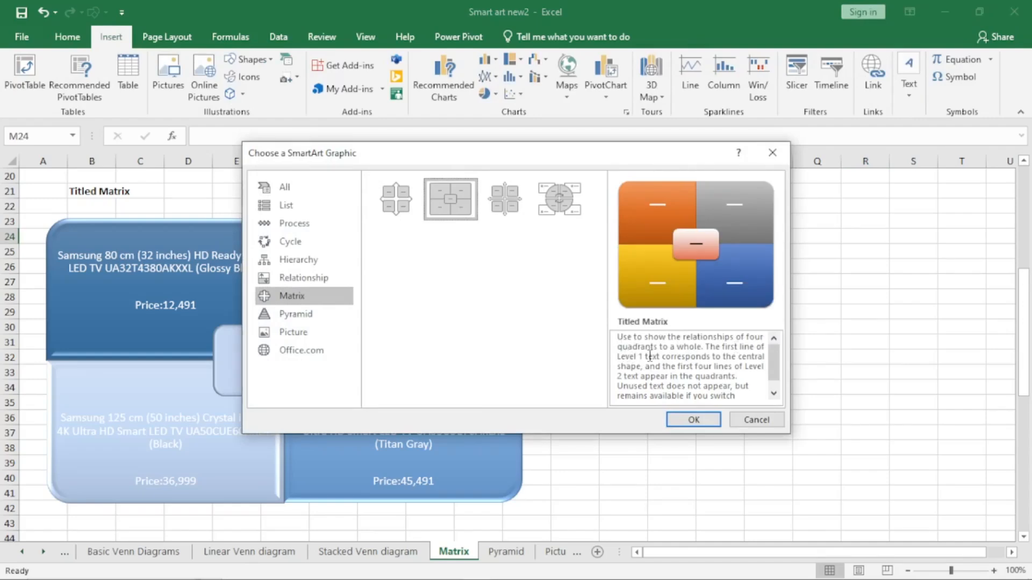
{"action": "left_click", "coordinate": [694, 420]}
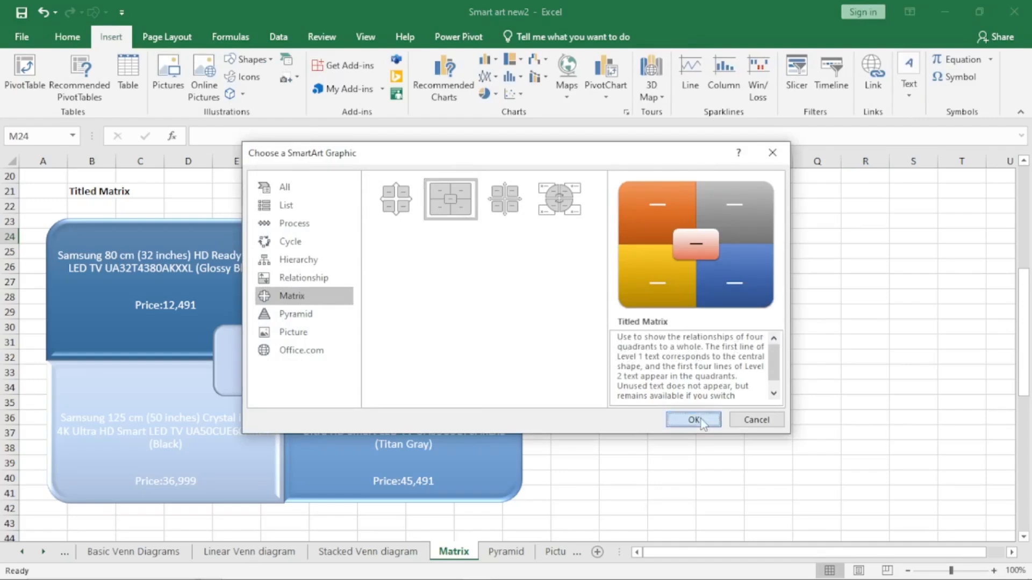
{"action": "left_click_drag", "start_coordinate": [641, 242], "coordinate": [923, 207]}
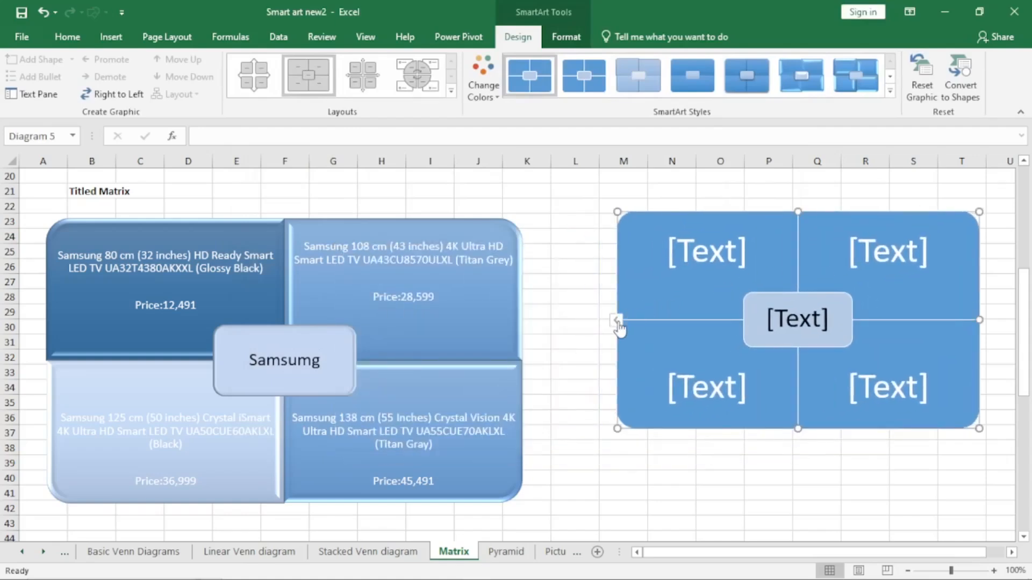
Fill the new Titled Matrix with 1 as the centre title and 2, 3, 4 and 5 in the quadrants.
{"action": "left_click", "coordinate": [616, 321]}
{"action": "type", "text": "1"}
{"action": "key", "text": "Down"}
{"action": "type", "text": "2"}
{"action": "key", "text": "Down"}
{"action": "type", "text": "3"}
{"action": "key", "text": "Down"}
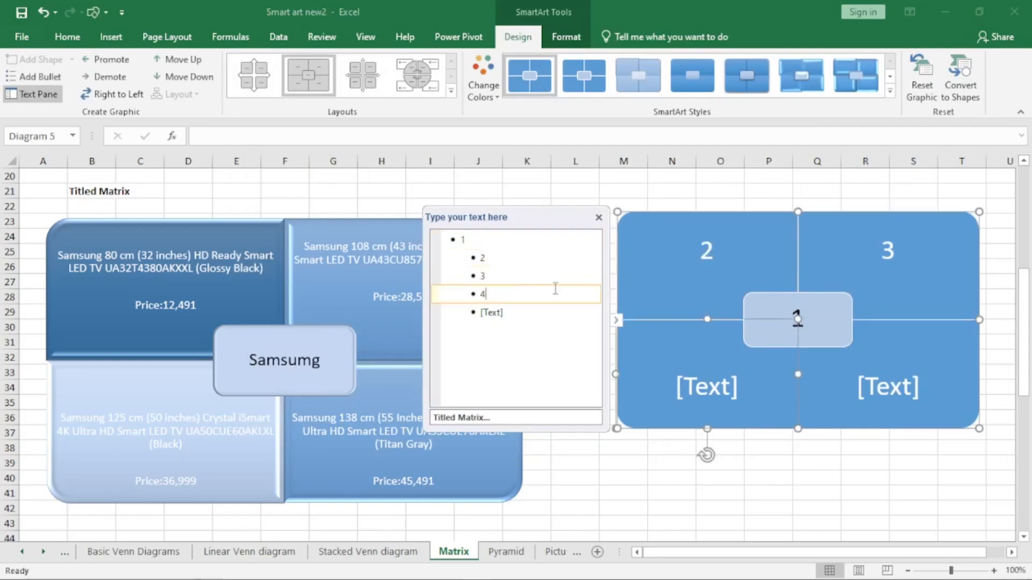
{"action": "type", "text": "4"}
{"action": "key", "text": "Down"}
{"action": "type", "text": "5"}
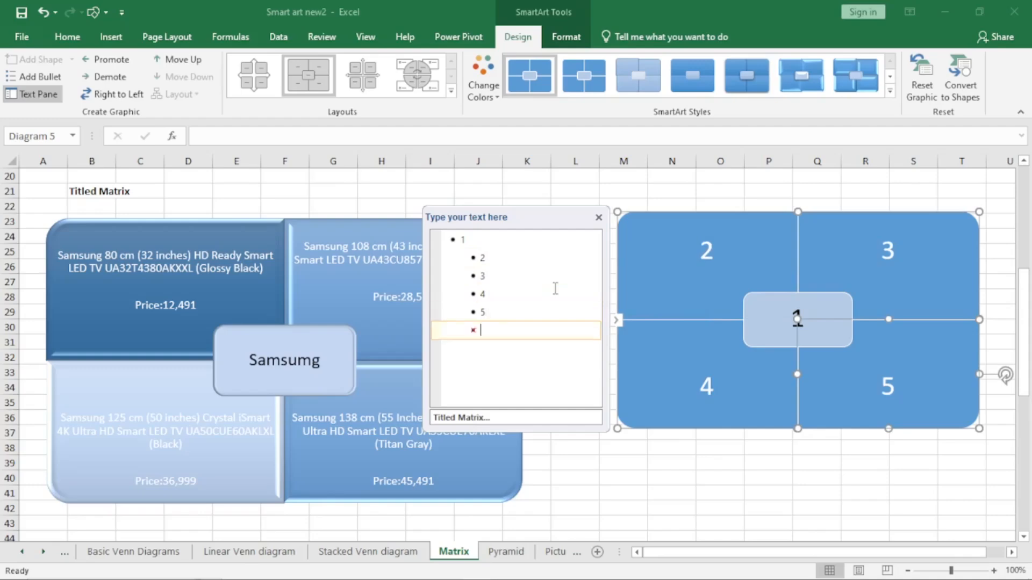
Add a sub-bullet reading "hhjhhh" beneath item 5 of the new Titled Matrix.
{"action": "key", "text": "Return"}
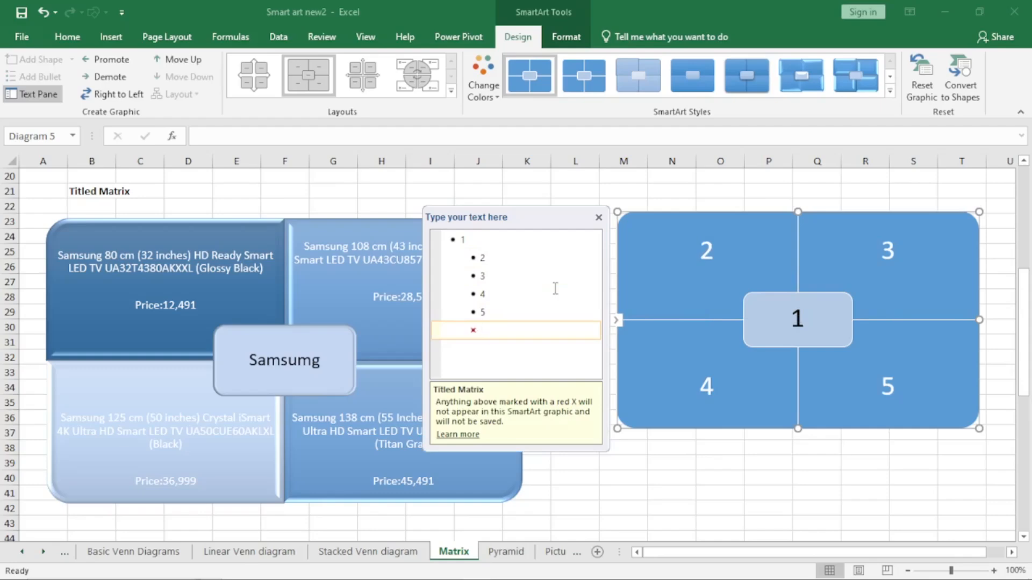
{"action": "key", "text": "Tab"}
{"action": "type", "text": "hhjhhh"}
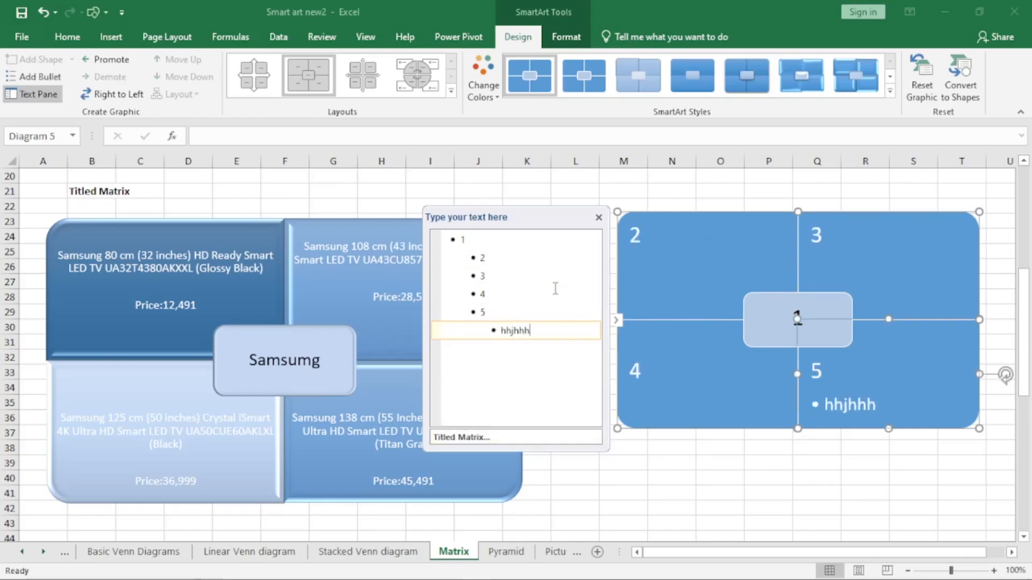
Insert a second-level item "hjhgghggj" directly beneath title 1 in the Titled Matrix and close its text entry.
{"action": "left_click", "coordinate": [475, 240]}
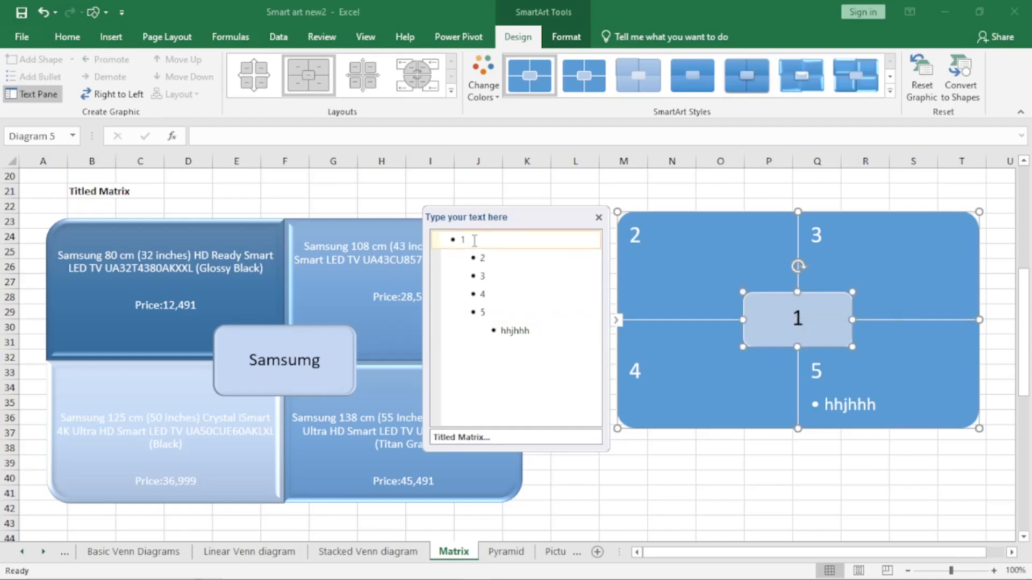
{"action": "key", "text": "Return"}
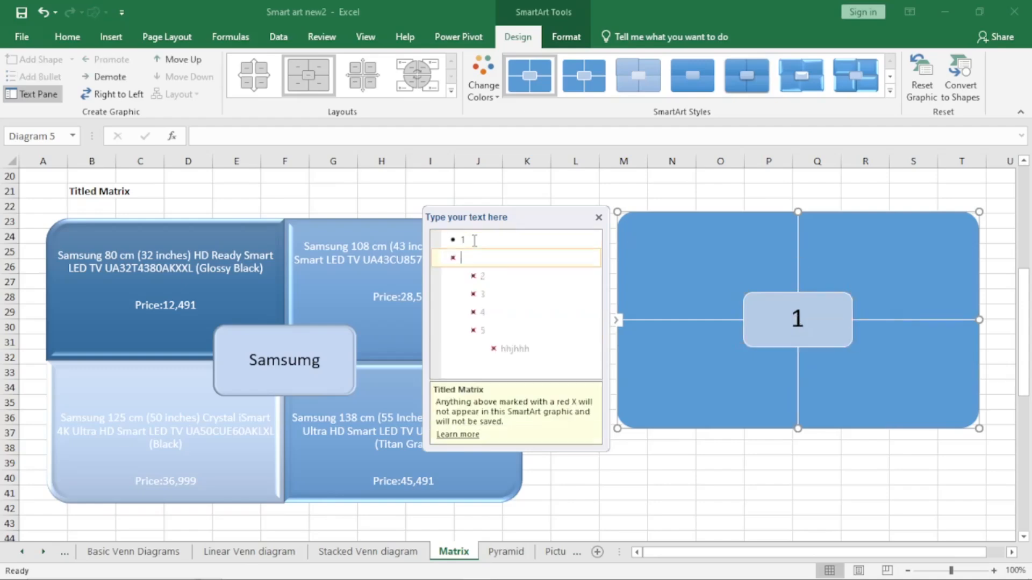
{"action": "key", "text": "Tab"}
{"action": "type", "text": "hjhgghggj"}
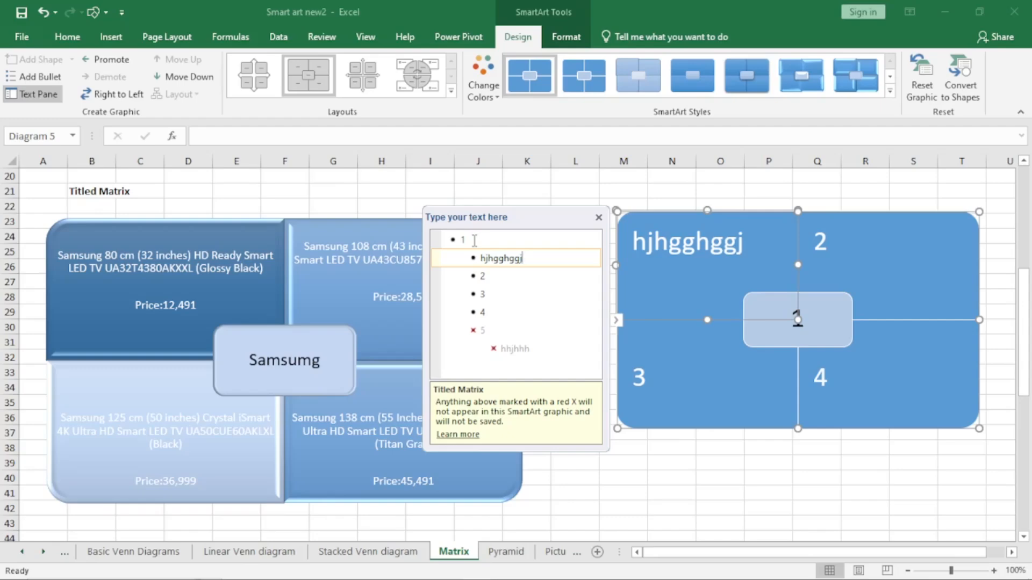
{"action": "left_click", "coordinate": [598, 217]}
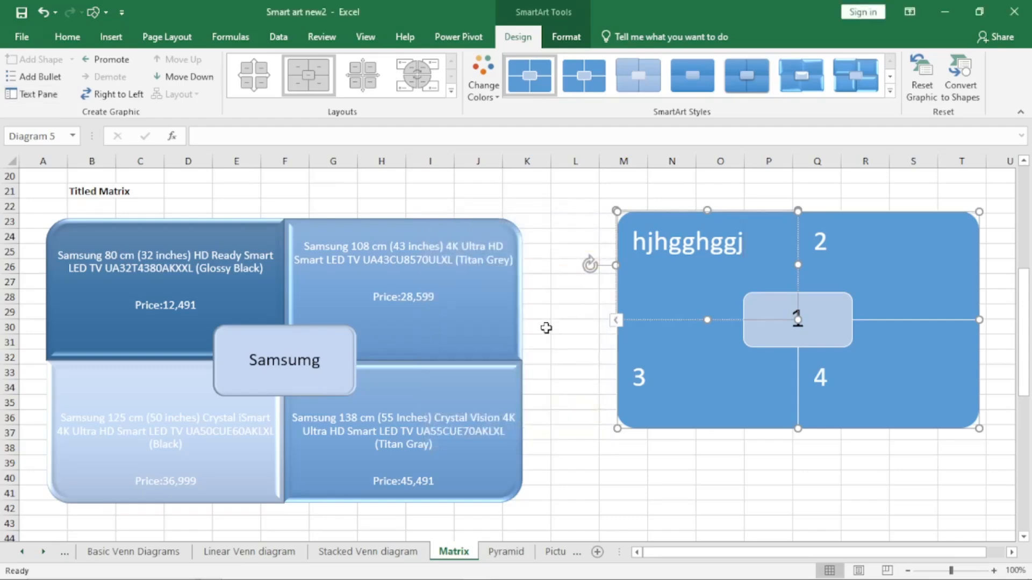
Insert a Grid Matrix SmartArt graphic and place it beside the SWOT Grid Matrix example, over about columns J to R.
{"action": "left_click", "coordinate": [1023, 536]}
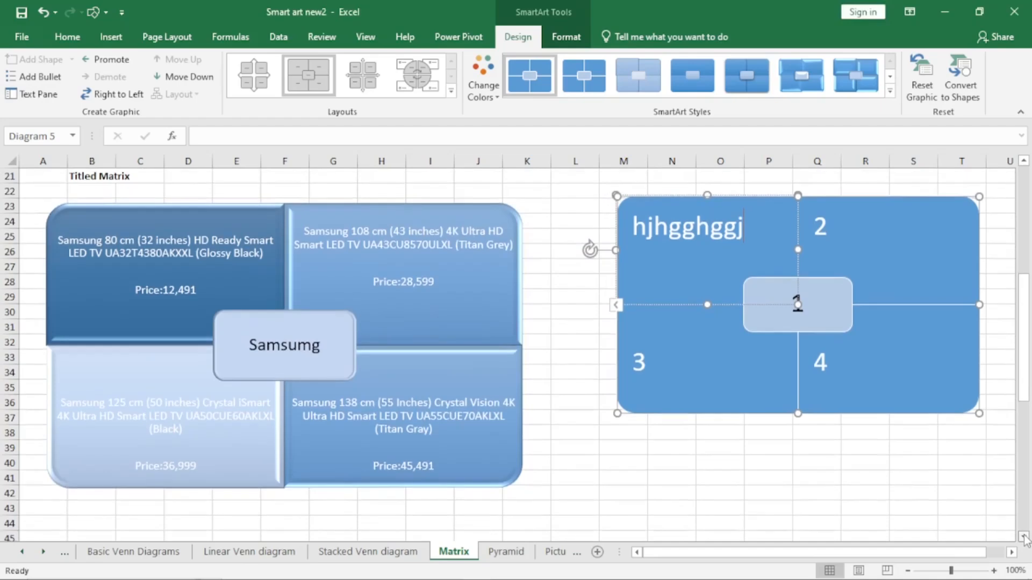
{"action": "scroll", "coordinate": [1024, 537], "scroll_direction": "down", "scroll_amount": 8}
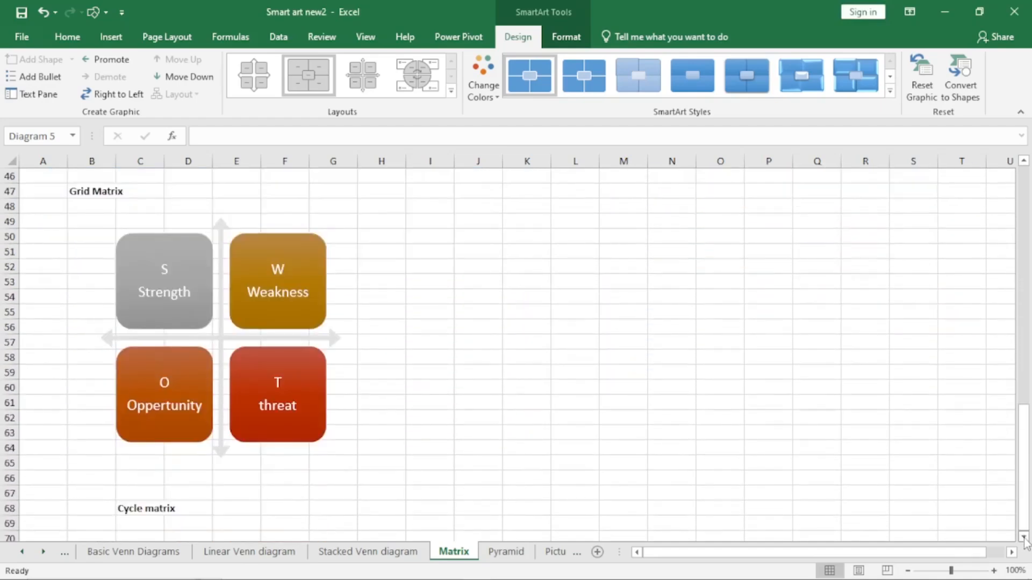
{"action": "left_click", "coordinate": [527, 250]}
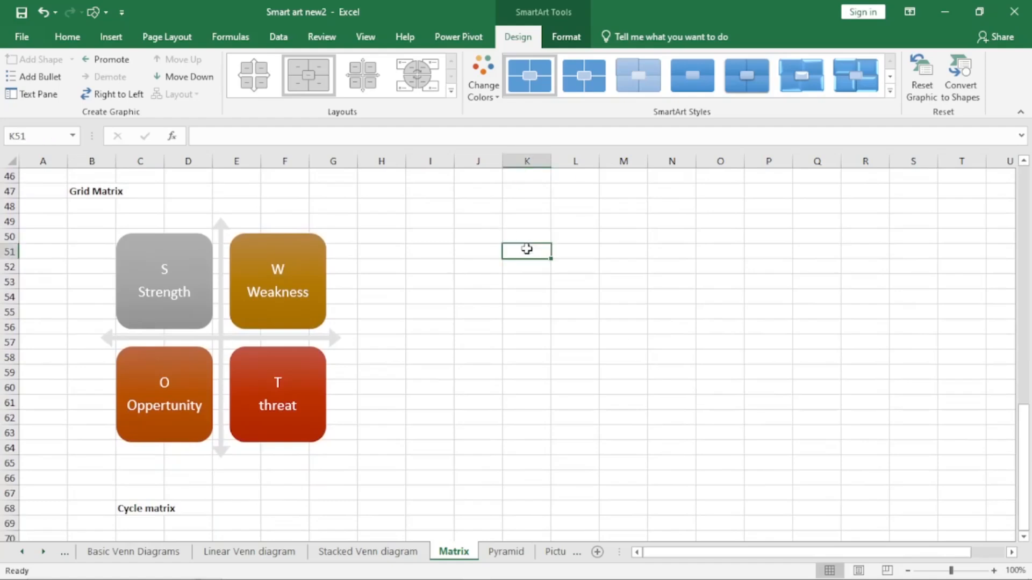
{"action": "left_click", "coordinate": [111, 37]}
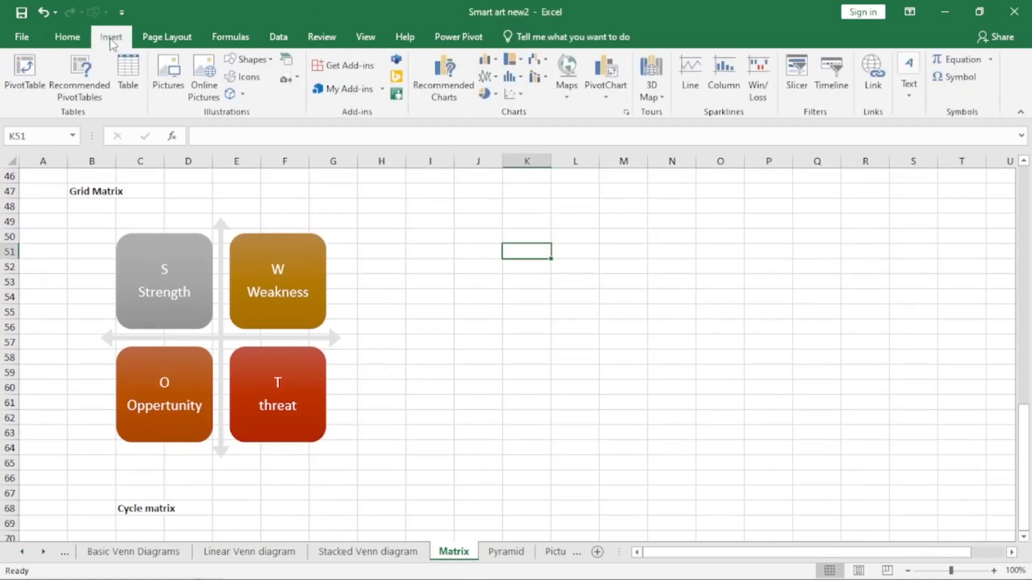
{"action": "left_click", "coordinate": [287, 63]}
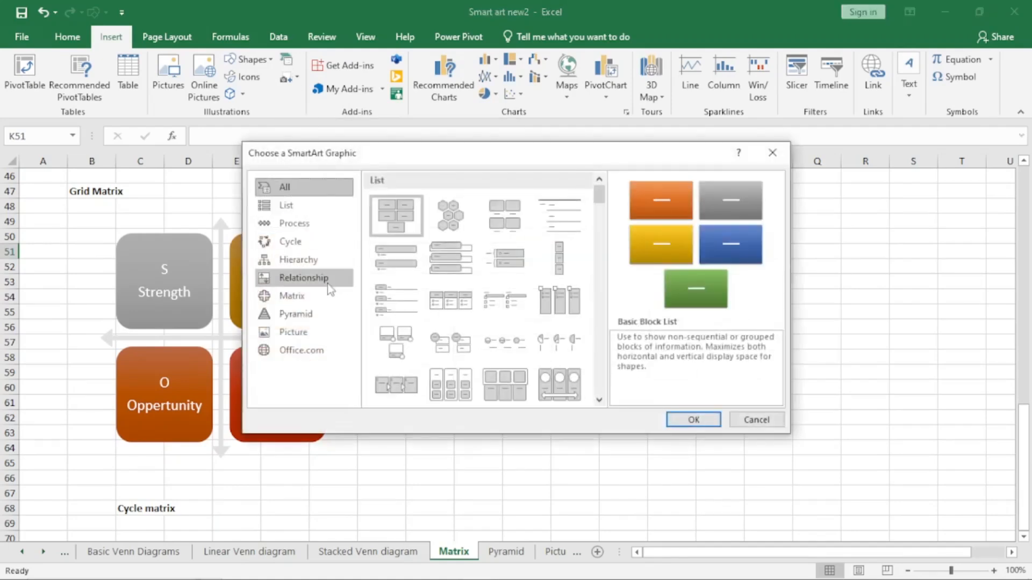
{"action": "left_click", "coordinate": [293, 296]}
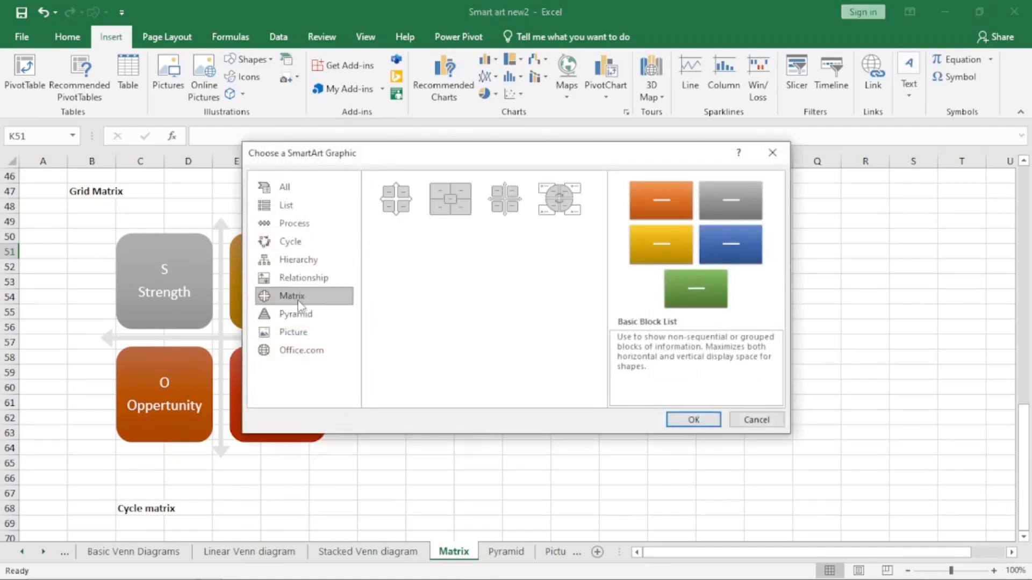
{"action": "left_click", "coordinate": [498, 211]}
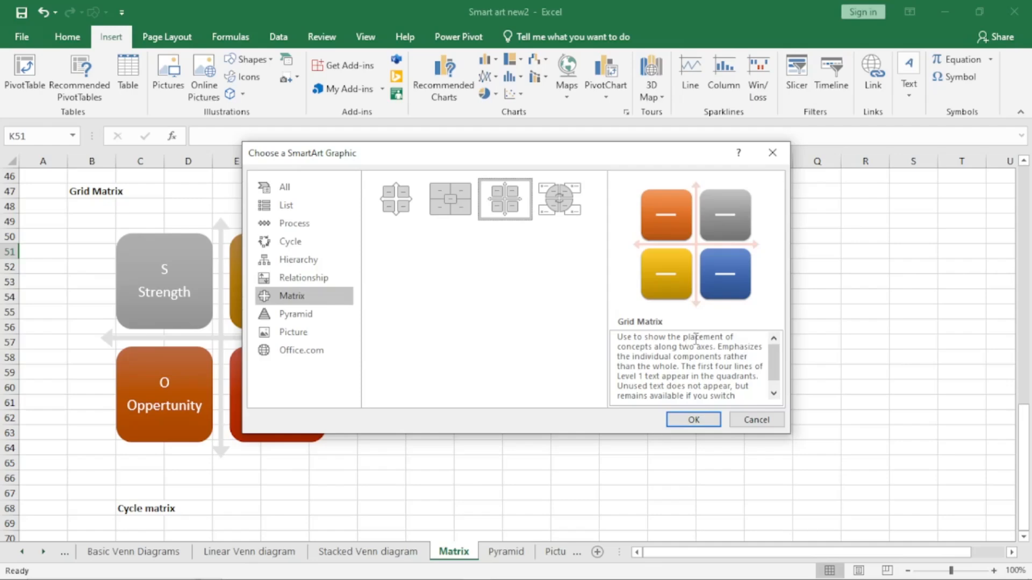
{"action": "left_click", "coordinate": [693, 420]}
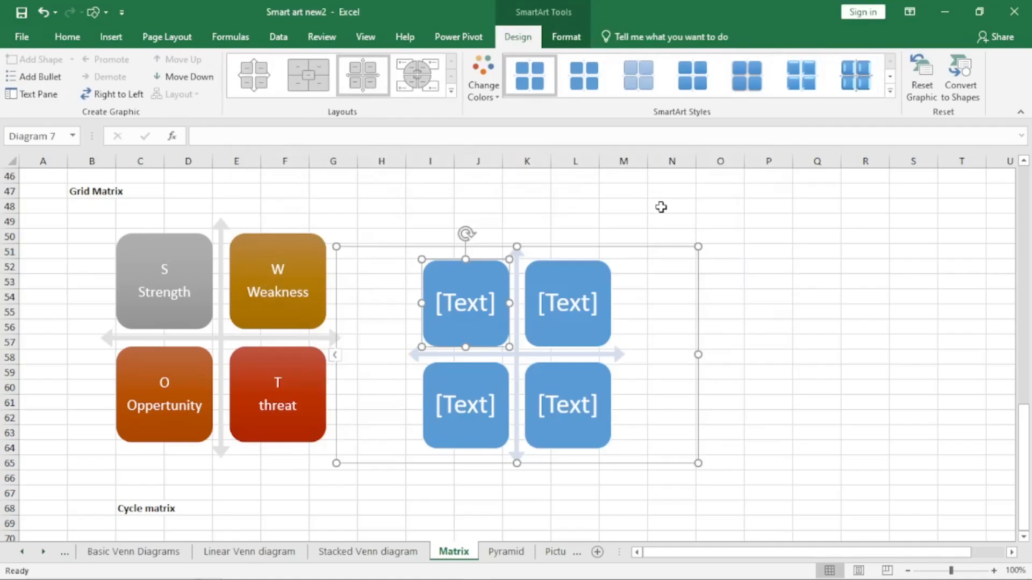
{"action": "left_click_drag", "start_coordinate": [647, 247], "coordinate": [800, 211]}
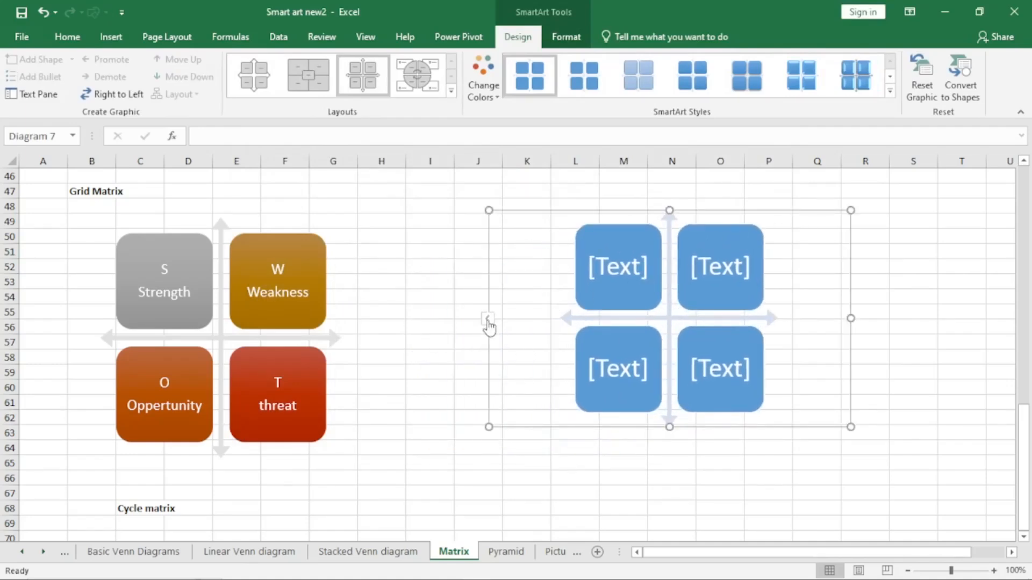
Fill the new Grid Matrix's four squares with 1, 2, 3 and 4, try adding a fifth line, and close its text entry.
{"action": "left_click", "coordinate": [487, 321]}
{"action": "type", "text": "1"}
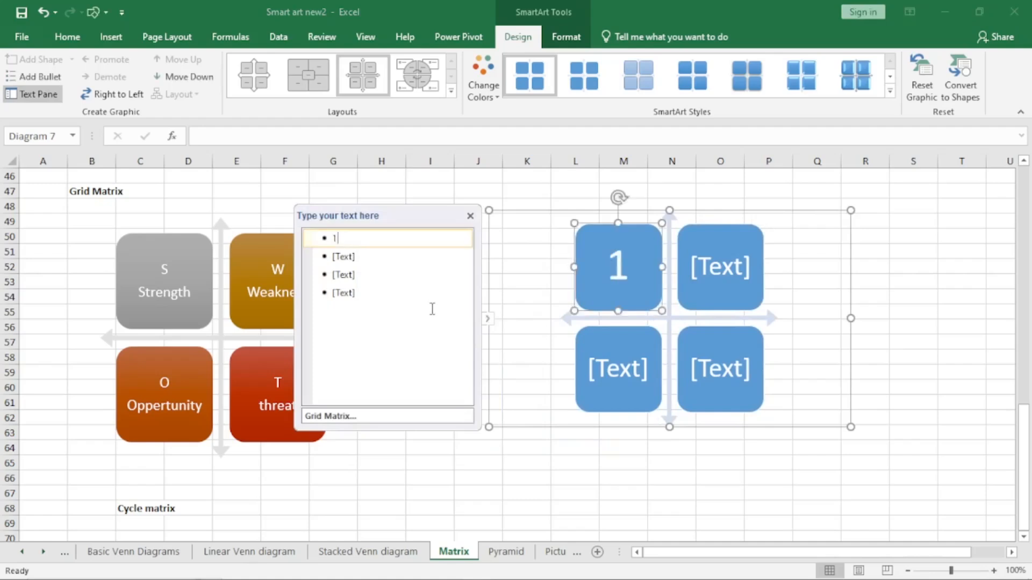
{"action": "key", "text": "Down"}
{"action": "type", "text": "2"}
{"action": "key", "text": "Down"}
{"action": "type", "text": "3"}
{"action": "key", "text": "Down"}
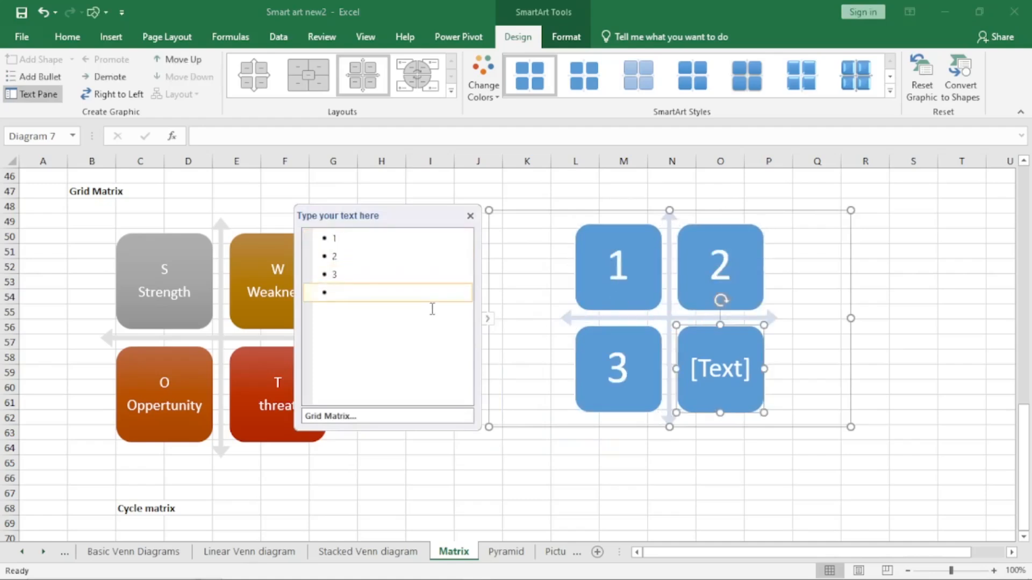
{"action": "type", "text": "4"}
{"action": "key", "text": "Return"}
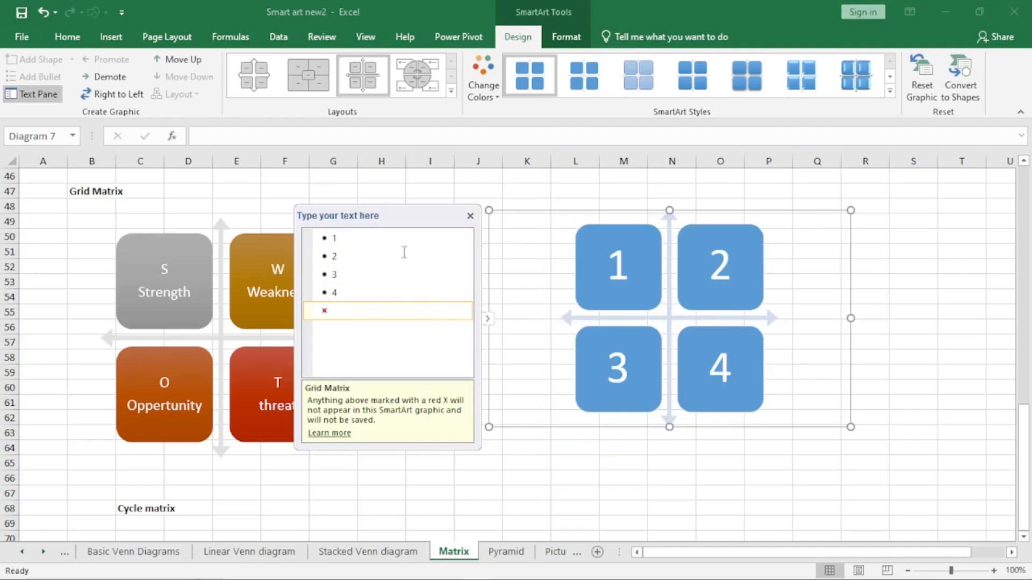
{"action": "left_click", "coordinate": [471, 216]}
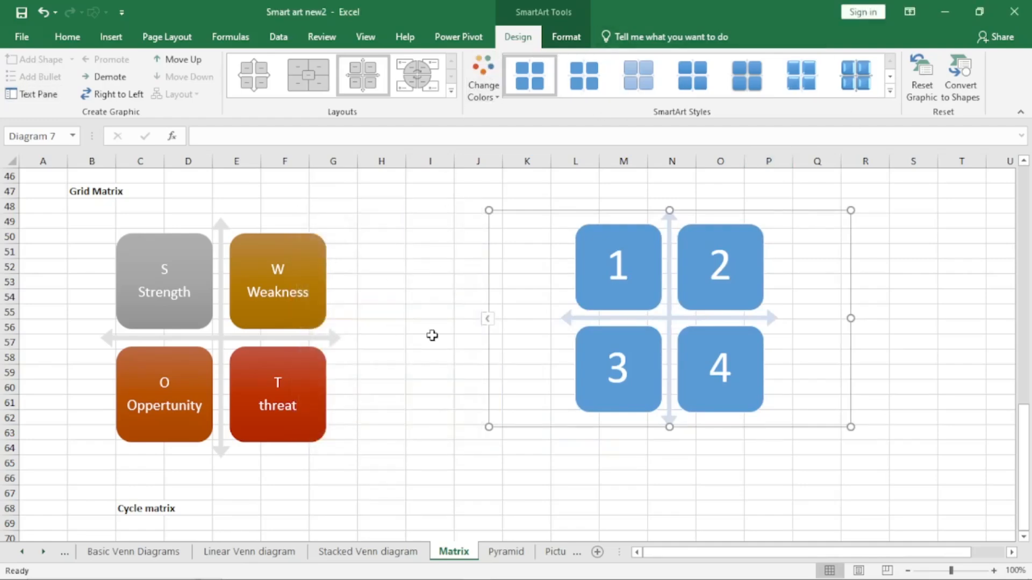
Insert a Cycle Matrix SmartArt graphic and place it beside the quarterly sales example, over about columns L to S.
{"action": "scroll", "coordinate": [432, 335], "scroll_direction": "down", "scroll_amount": 5}
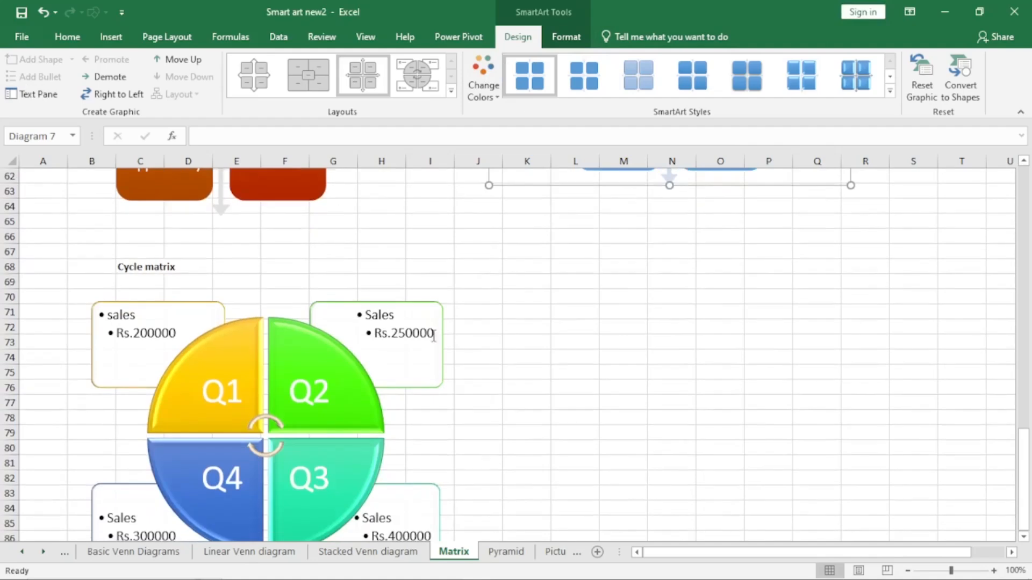
{"action": "left_click", "coordinate": [1024, 536]}
{"action": "left_click", "coordinate": [1024, 536]}
{"action": "left_click", "coordinate": [1024, 536]}
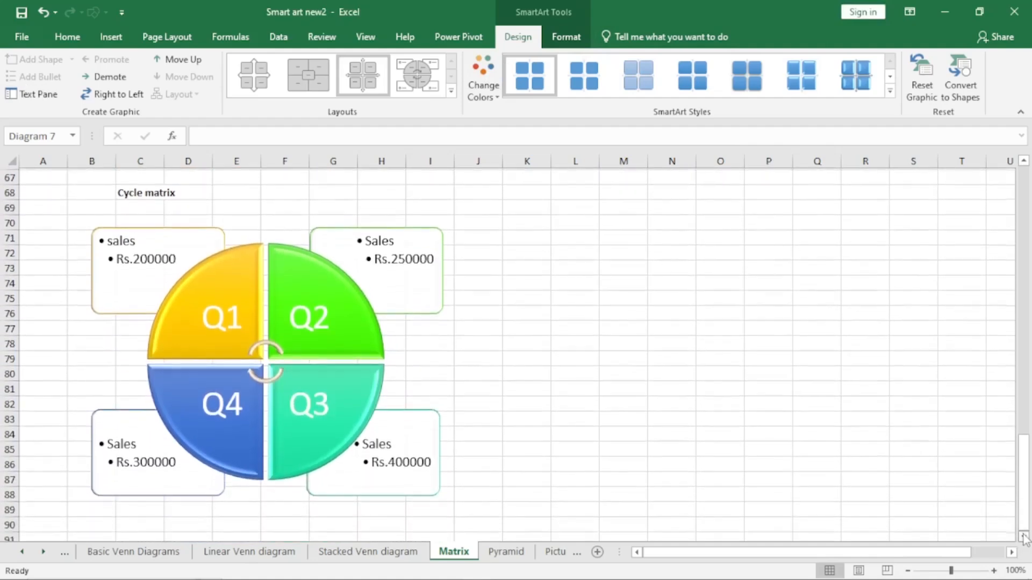
{"action": "left_click", "coordinate": [1024, 537]}
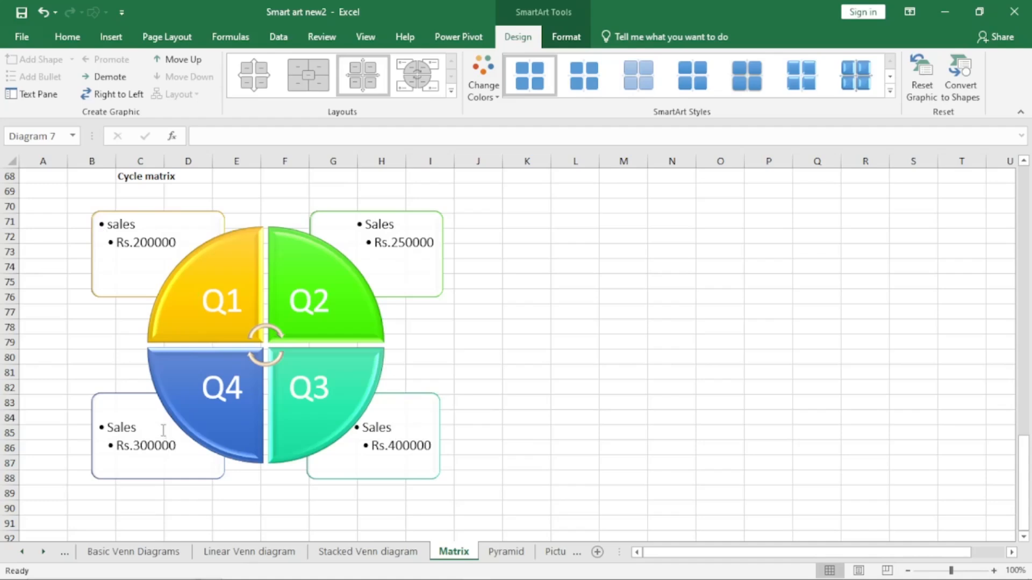
{"action": "left_click", "coordinate": [536, 221]}
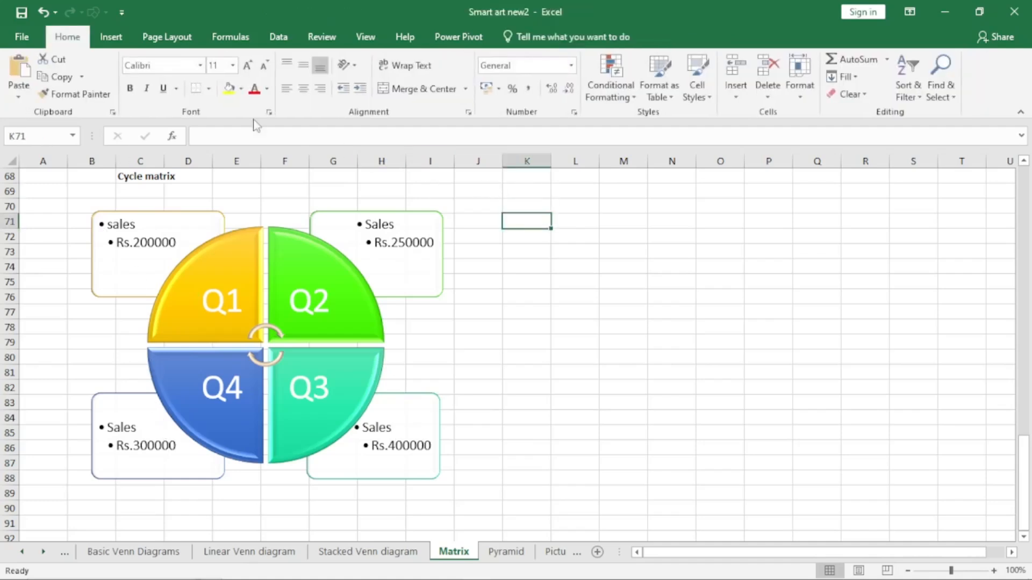
{"action": "left_click", "coordinate": [111, 37]}
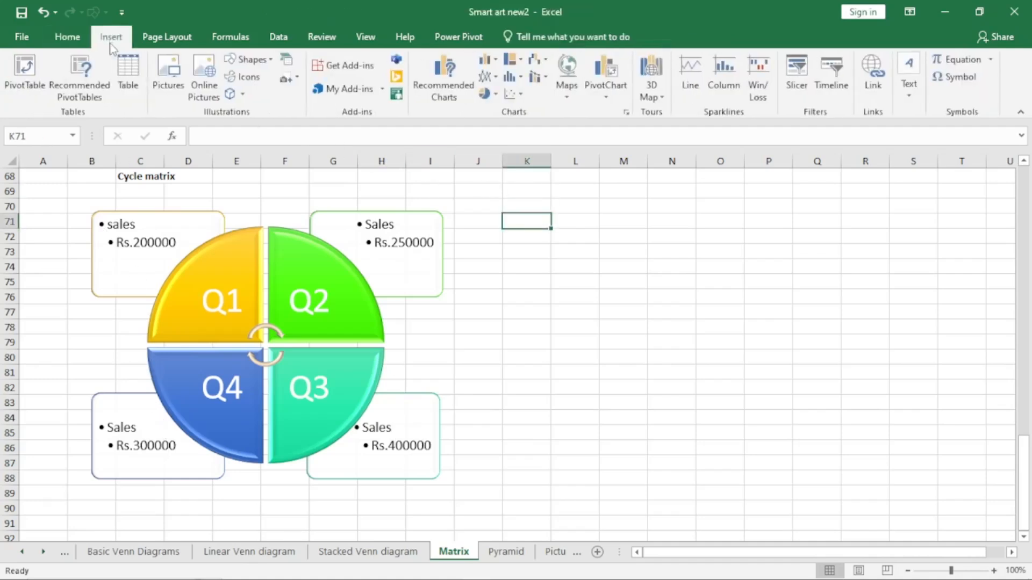
{"action": "left_click", "coordinate": [287, 61]}
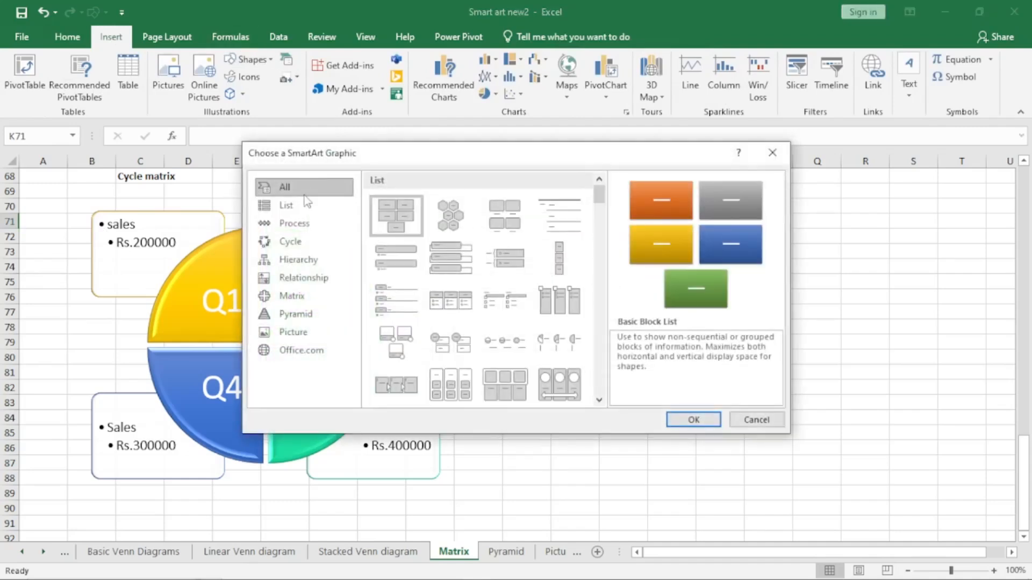
{"action": "left_click", "coordinate": [298, 295]}
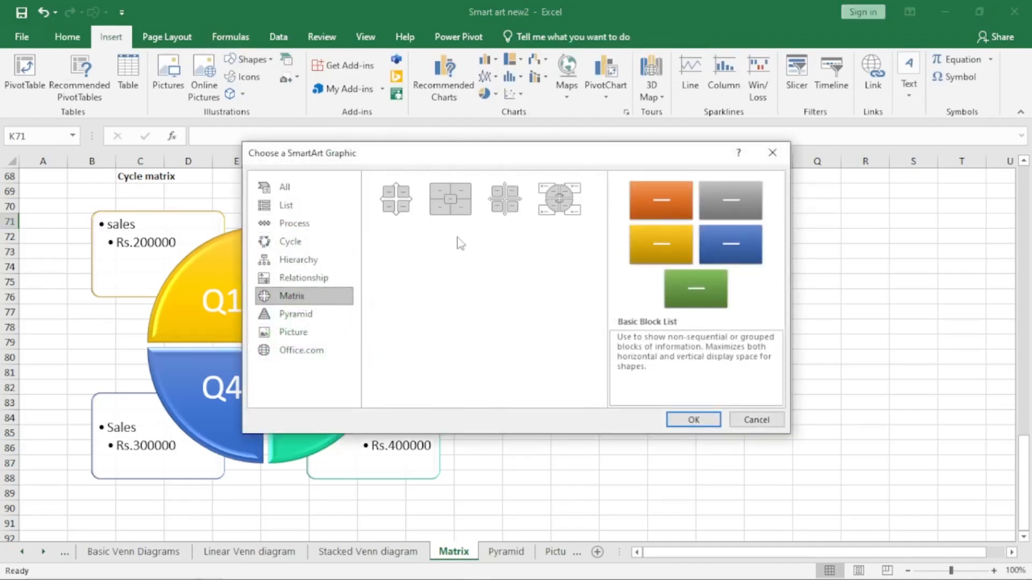
{"action": "left_click", "coordinate": [555, 212]}
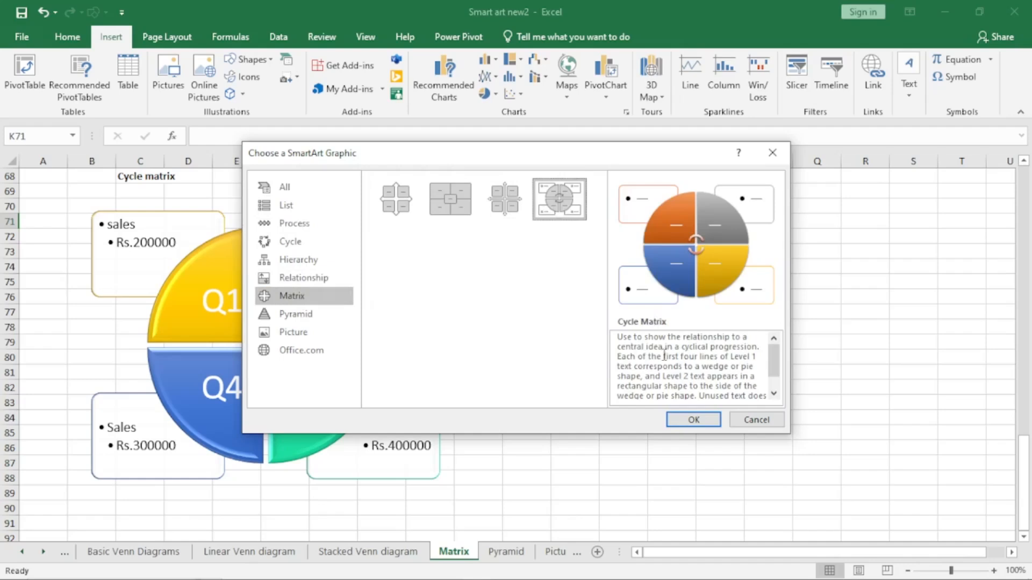
{"action": "left_click_drag", "start_coordinate": [681, 350], "coordinate": [753, 353]}
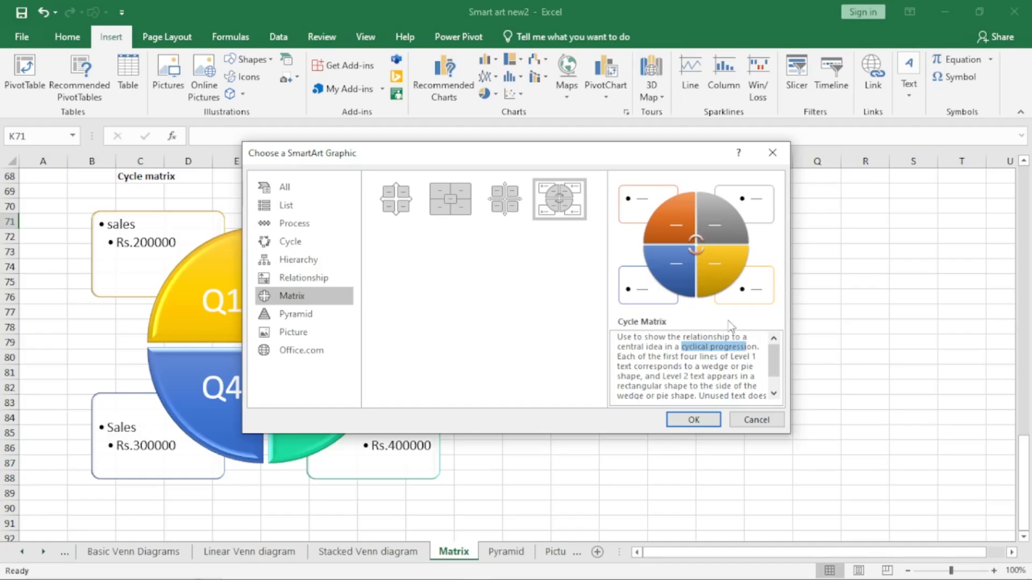
{"action": "left_click", "coordinate": [694, 420]}
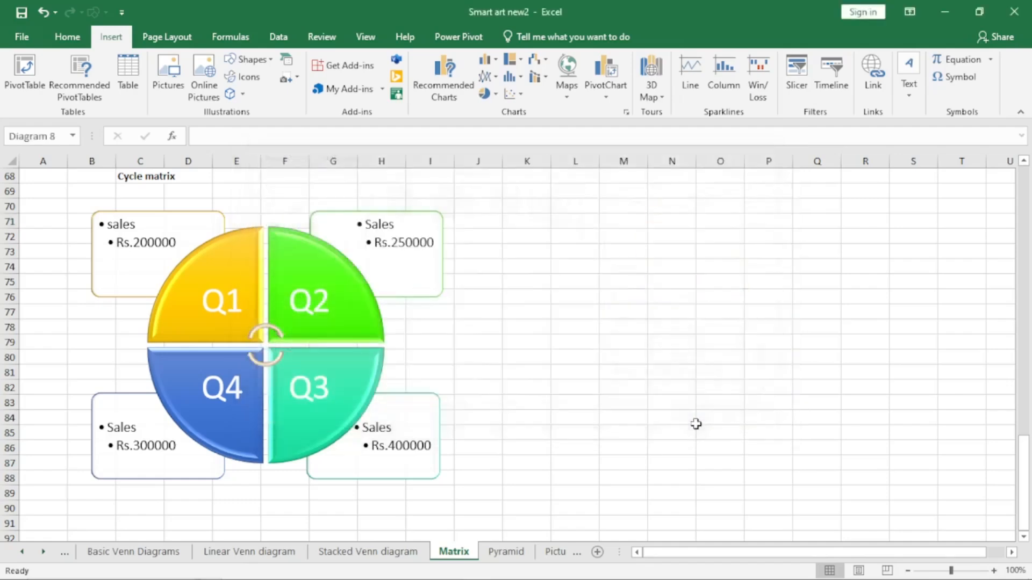
{"action": "left_click_drag", "start_coordinate": [668, 248], "coordinate": [906, 212]}
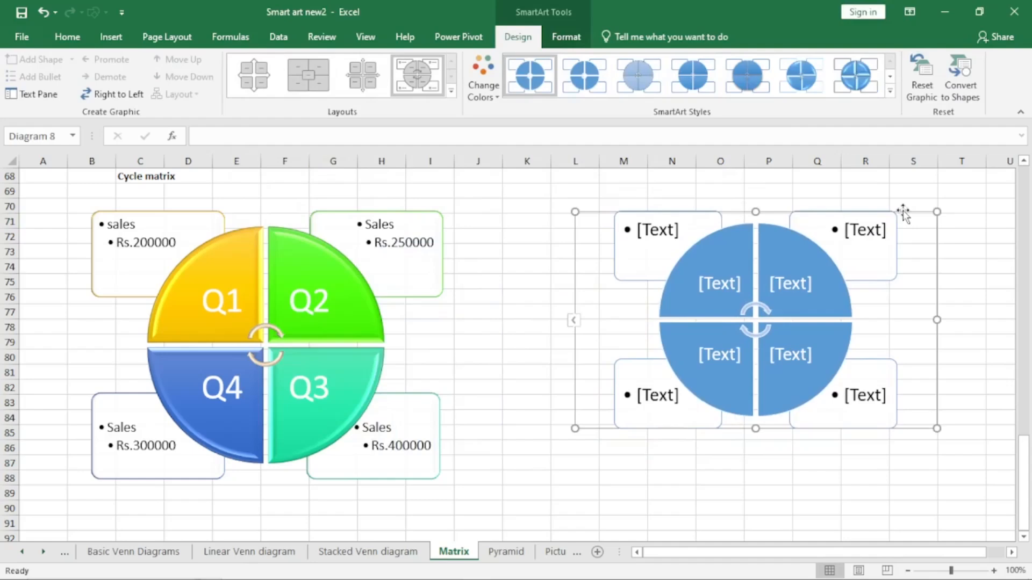
Fill the new Cycle Matrix's two upper wedges with 1 and 3, and their second-level items with 2 and 4.
{"action": "left_click", "coordinate": [574, 321]}
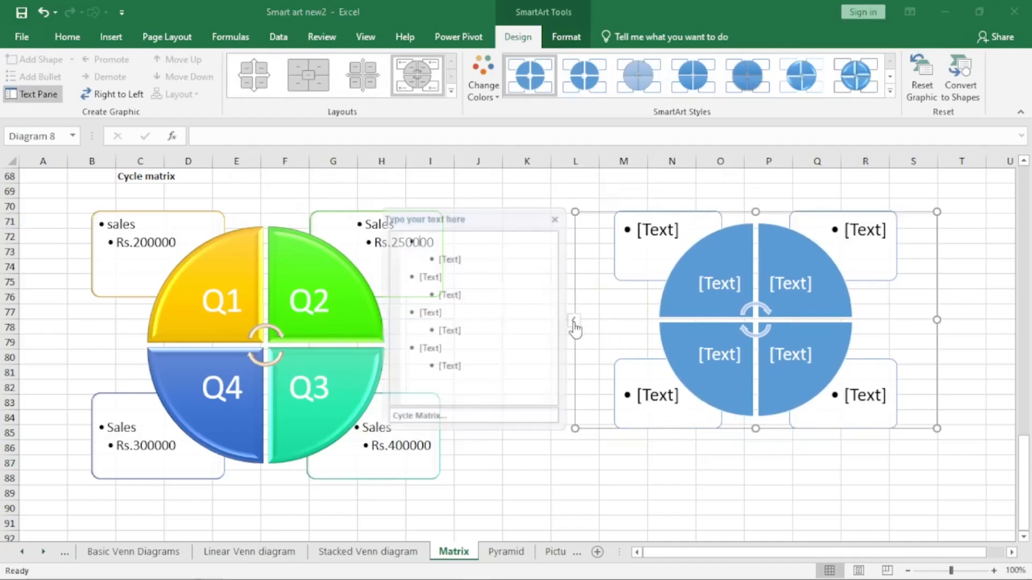
{"action": "type", "text": "1"}
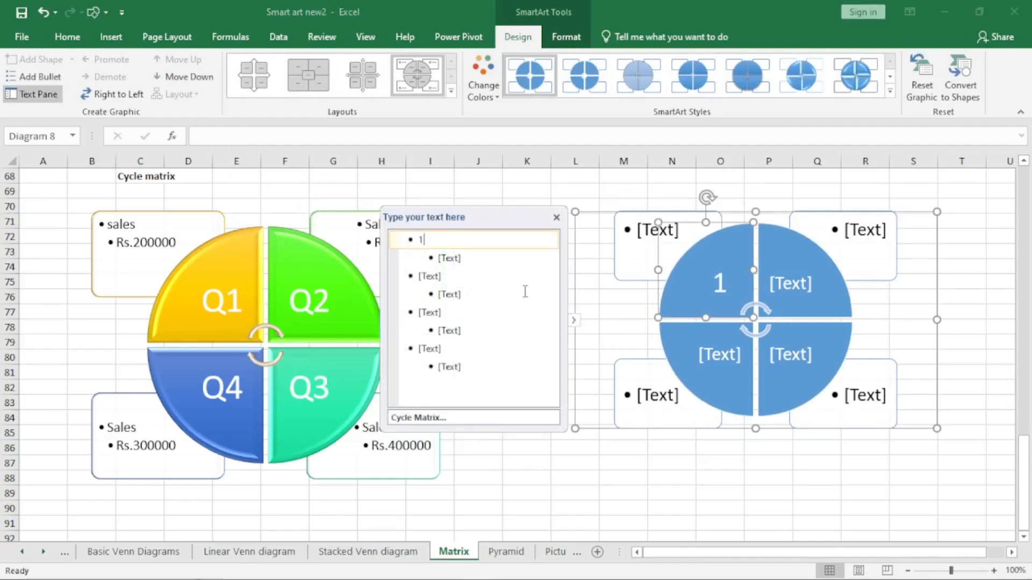
{"action": "key", "text": "Down"}
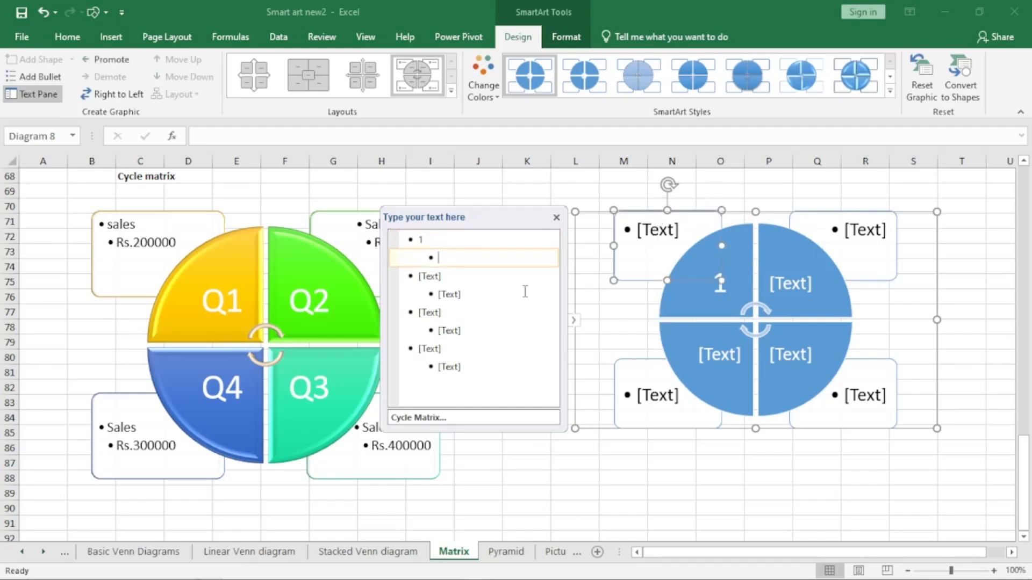
{"action": "type", "text": "2"}
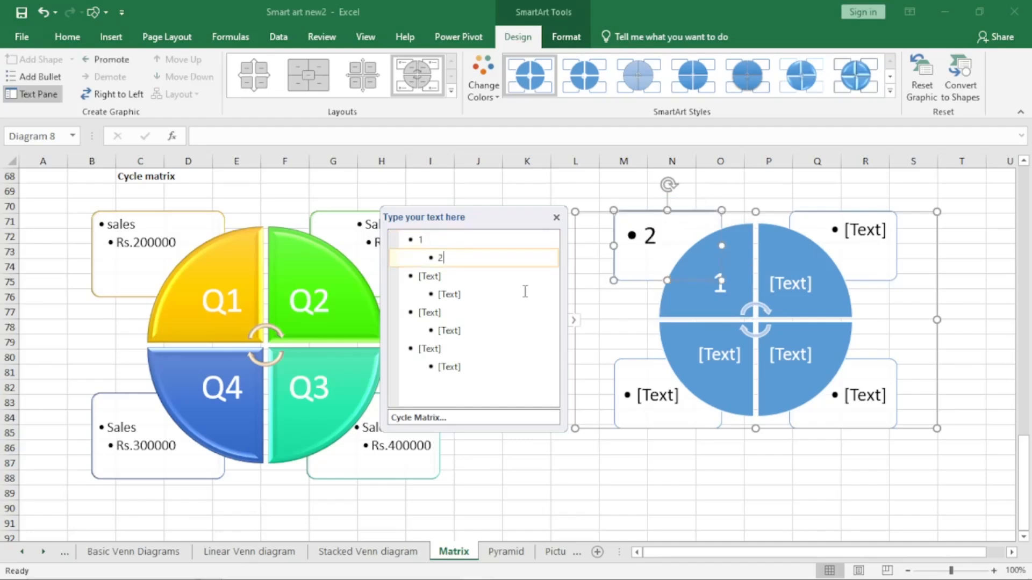
{"action": "key", "text": "Down"}
{"action": "type", "text": "3"}
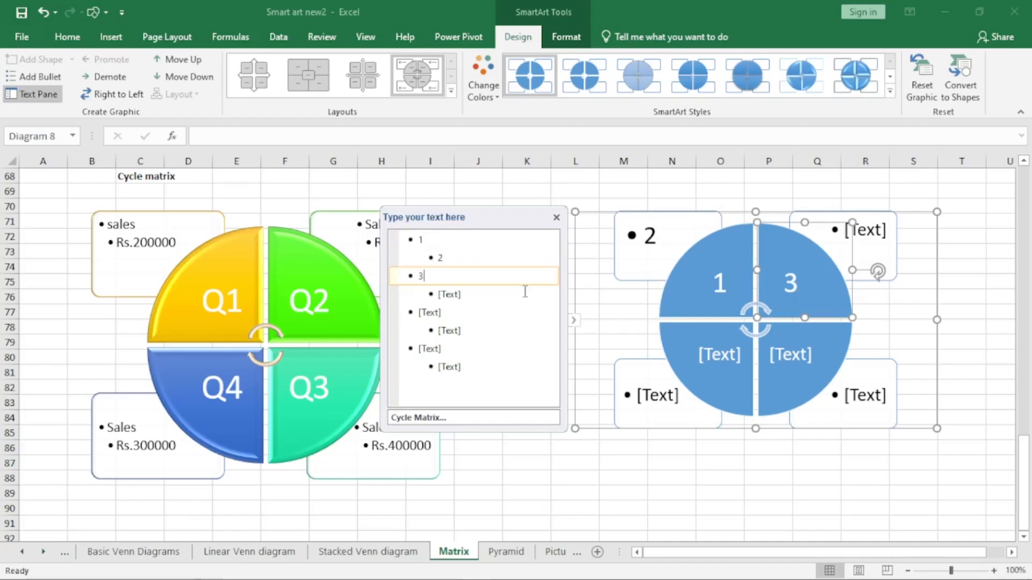
{"action": "key", "text": "Down"}
{"action": "type", "text": "4"}
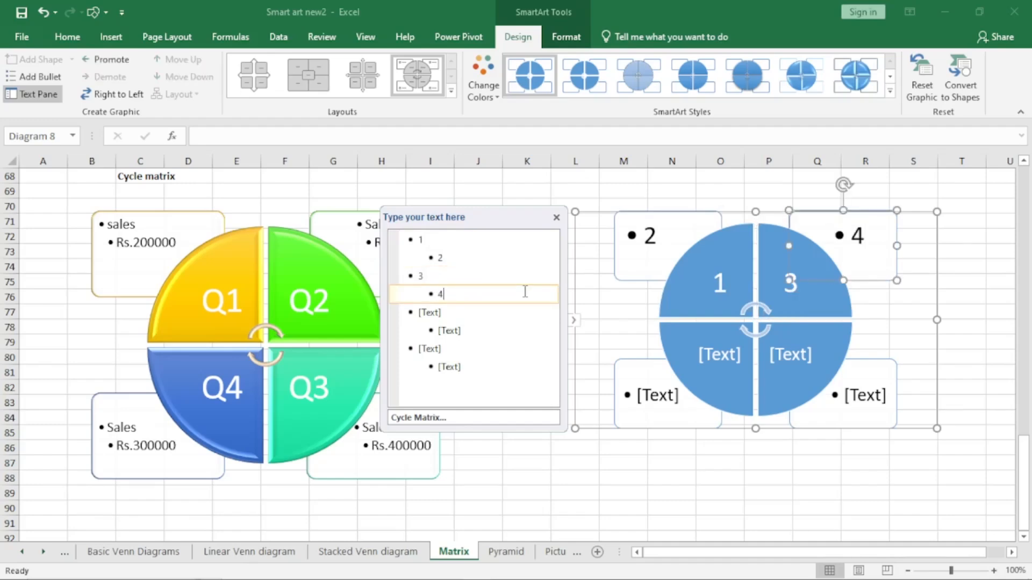
Fill the Cycle Matrix's two lower wedges with 5 and 7, and their second-level items with 6 and 8.
{"action": "left_click", "coordinate": [444, 257]}
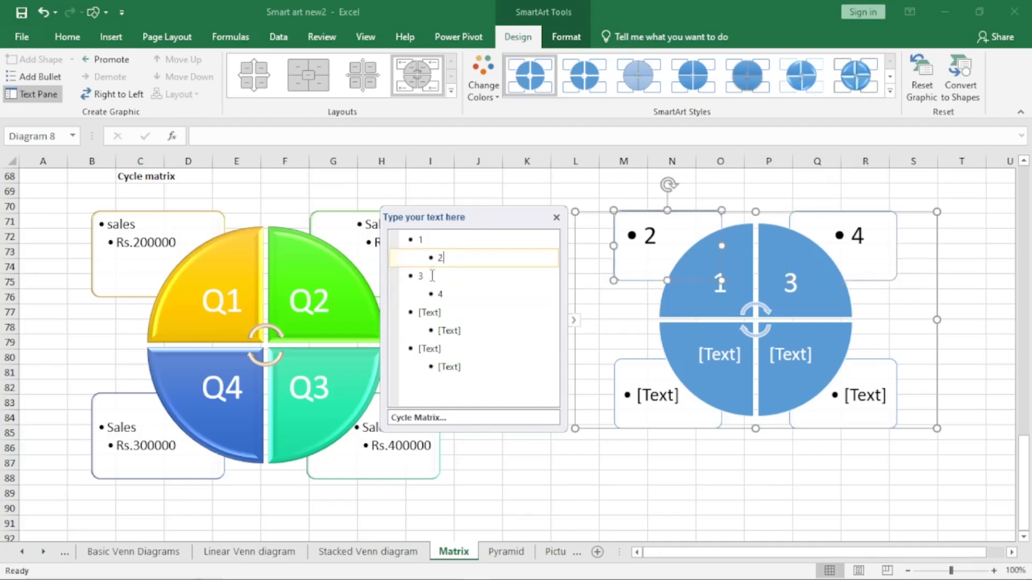
{"action": "left_click", "coordinate": [432, 276]}
{"action": "left_click", "coordinate": [451, 294]}
{"action": "left_click", "coordinate": [448, 310]}
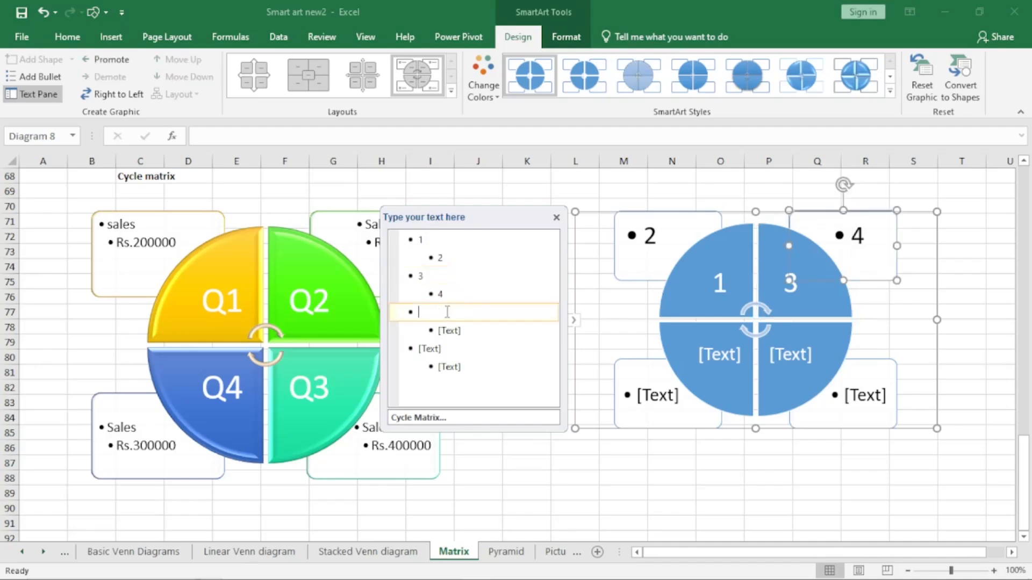
{"action": "type", "text": "5"}
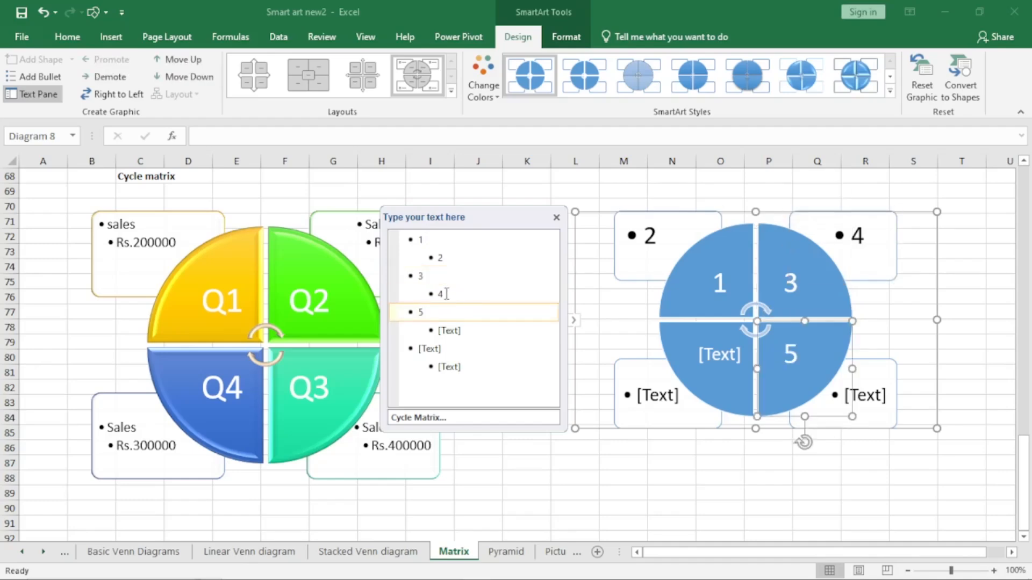
{"action": "key", "text": "Down"}
{"action": "type", "text": "6"}
{"action": "key", "text": "Down"}
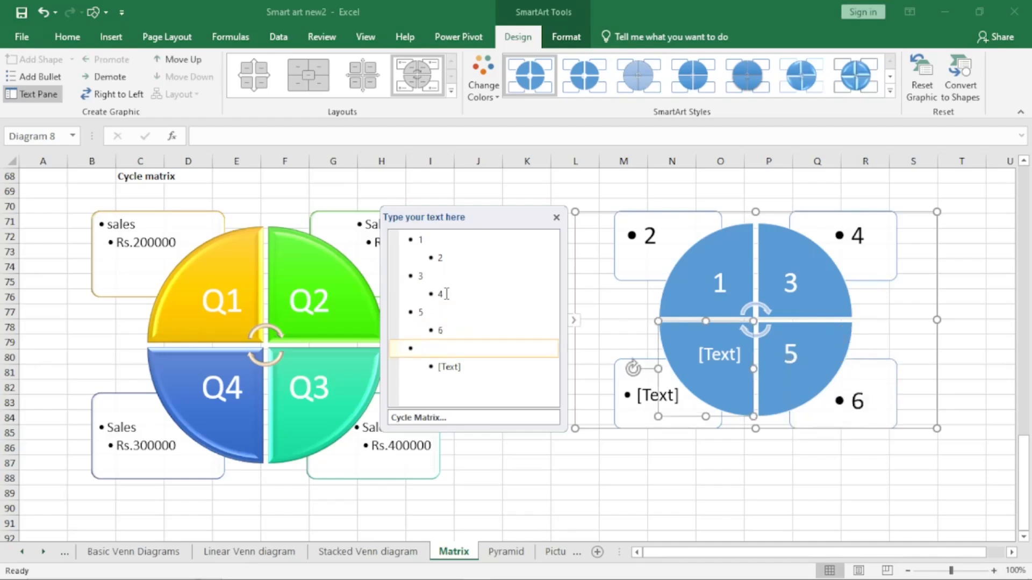
{"action": "type", "text": "7"}
{"action": "key", "text": "Down"}
{"action": "type", "text": "8"}
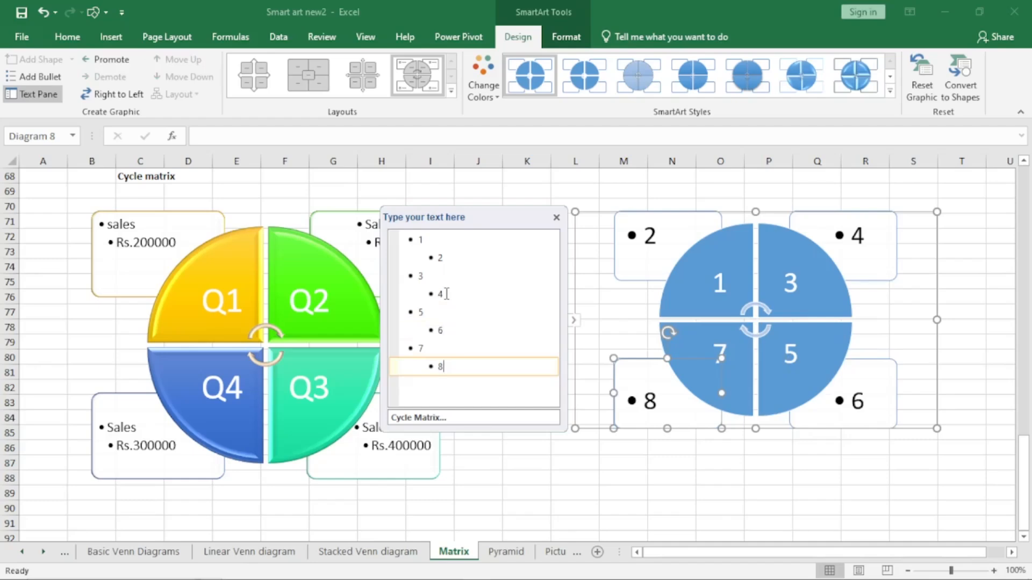
Add a second-level item "hhgjjhgg" beneath item 8 in the Cycle Matrix and close its text entry.
{"action": "key", "text": "Return"}
{"action": "type", "text": "h"}
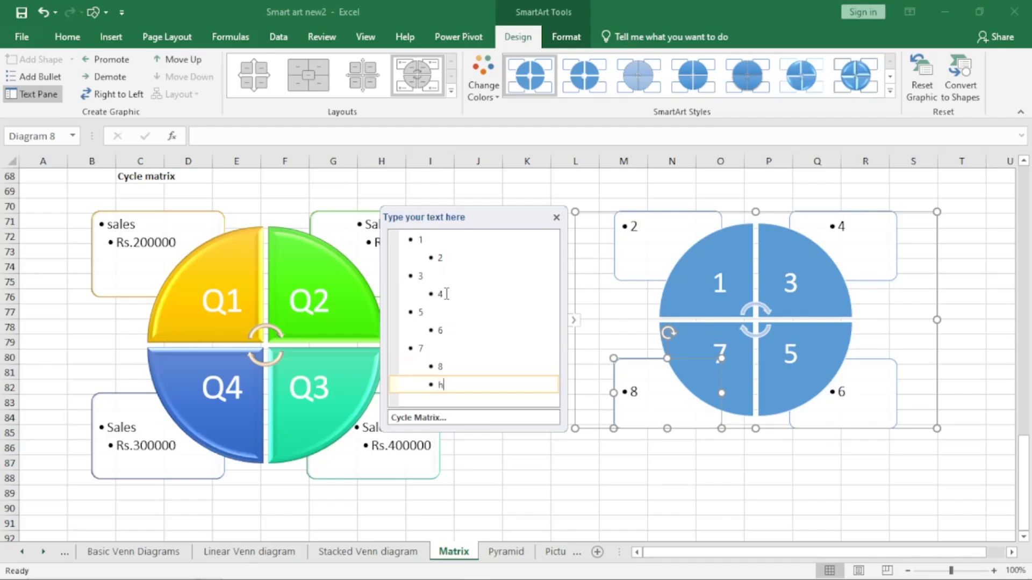
{"action": "type", "text": "hgjjhgg"}
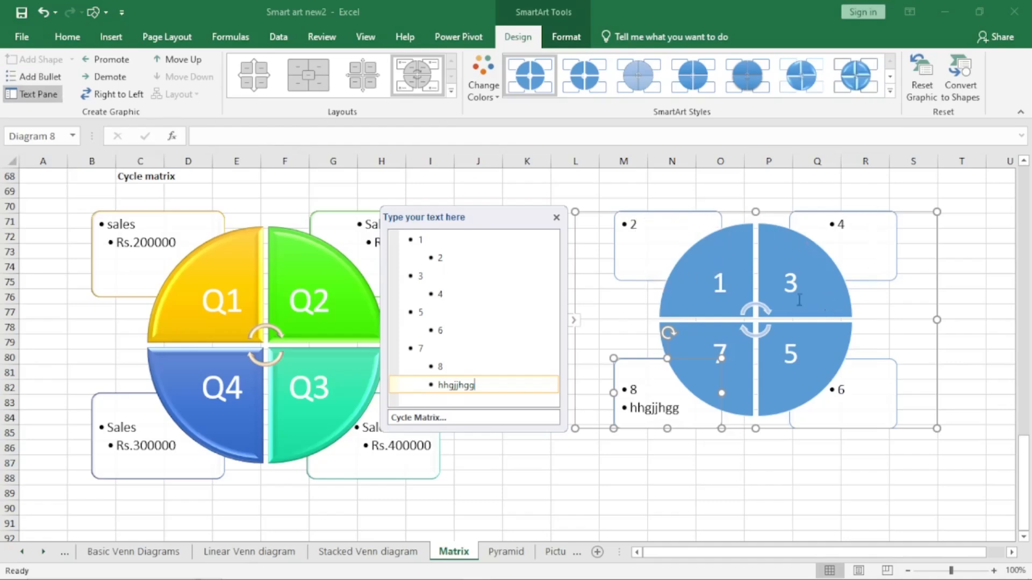
{"action": "left_click", "coordinate": [557, 217]}
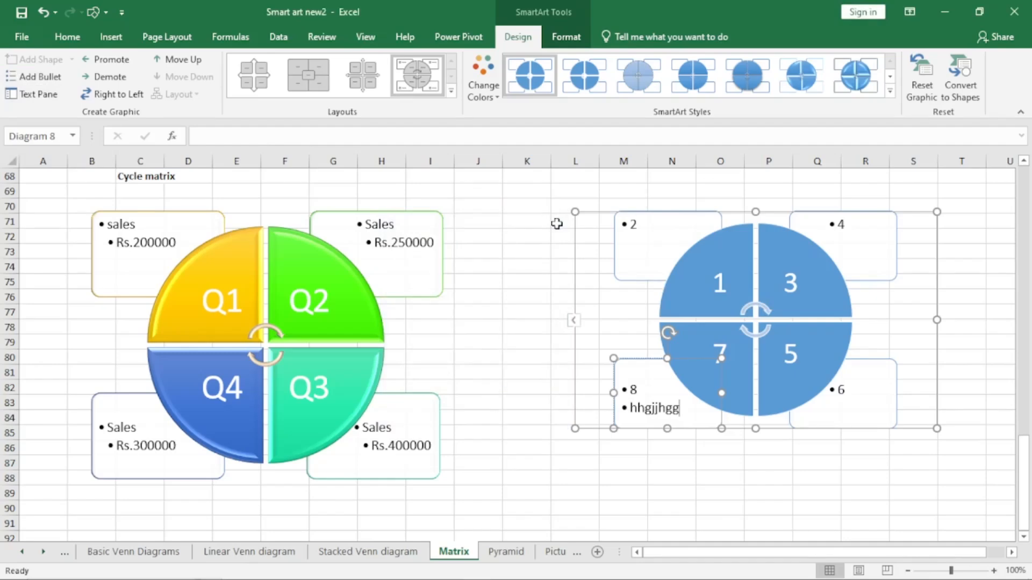
Look up the Cycle Matrix layout in the Matrix, Cycle and Relationship categories of the SmartArt chooser, and close it without inserting anything.
{"action": "scroll", "coordinate": [549, 277], "scroll_direction": "down", "scroll_amount": 5}
{"action": "left_click", "coordinate": [583, 251]}
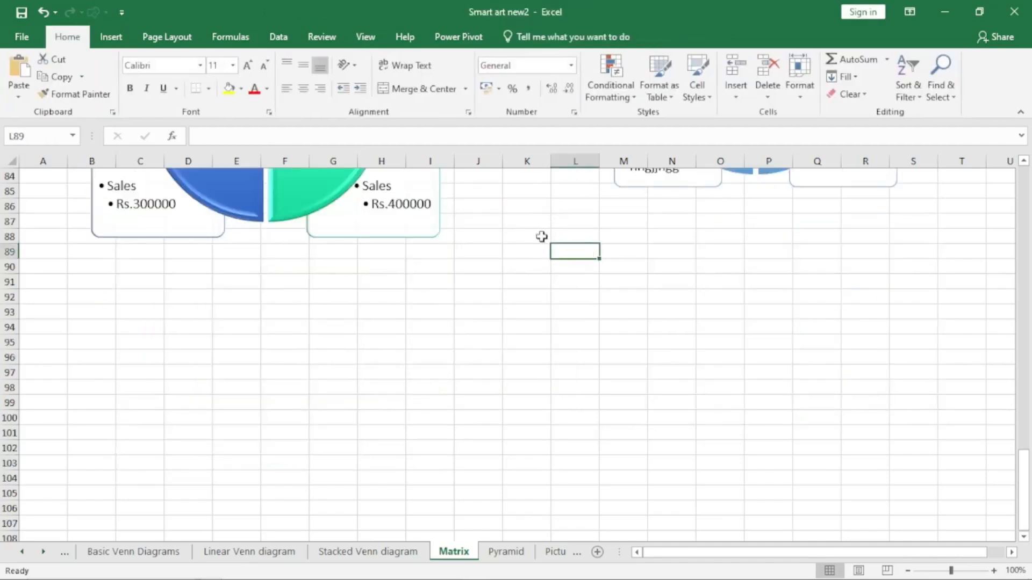
{"action": "left_click", "coordinate": [109, 41]}
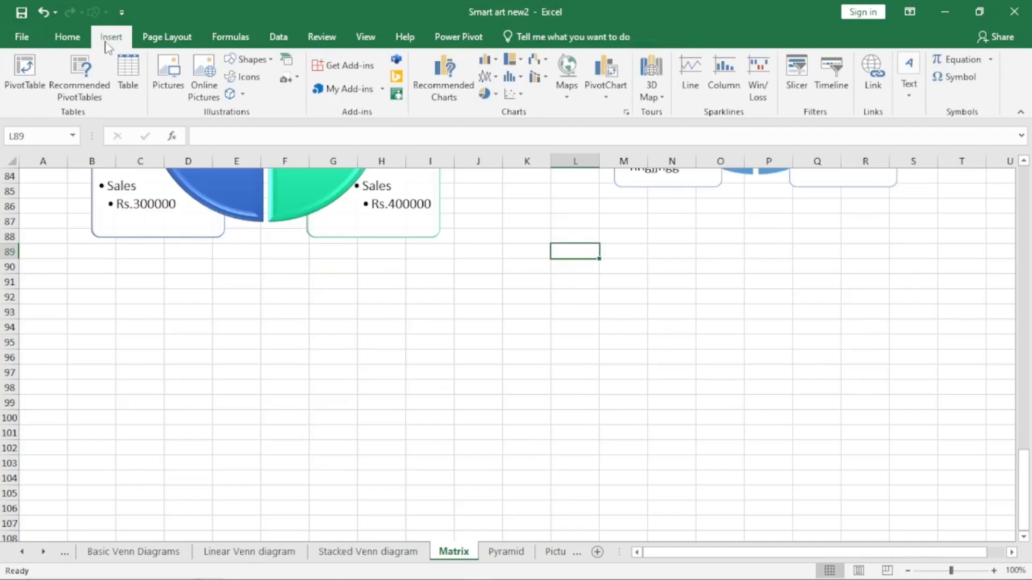
{"action": "left_click", "coordinate": [287, 62]}
{"action": "left_click", "coordinate": [293, 297]}
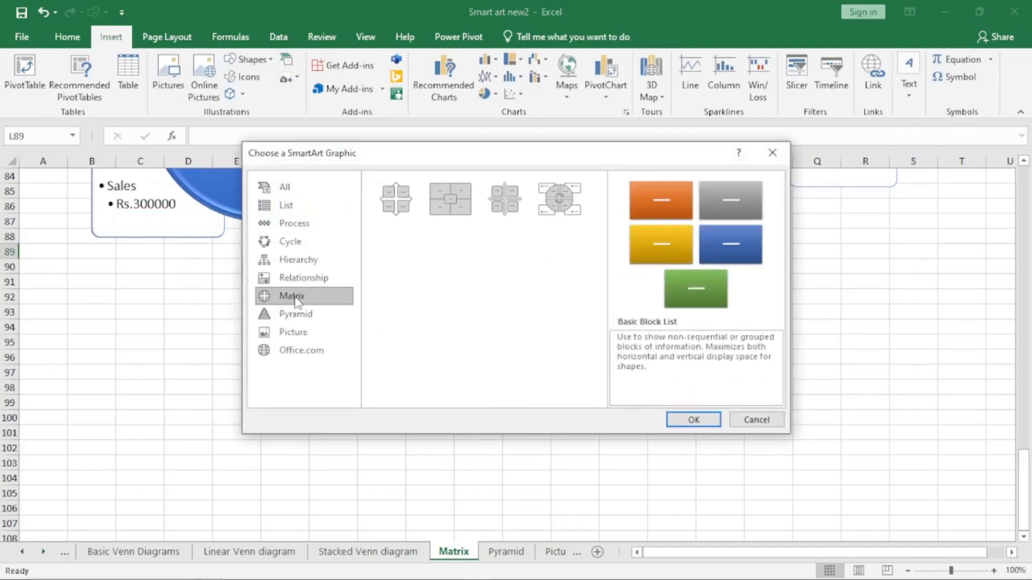
{"action": "left_click", "coordinate": [554, 198]}
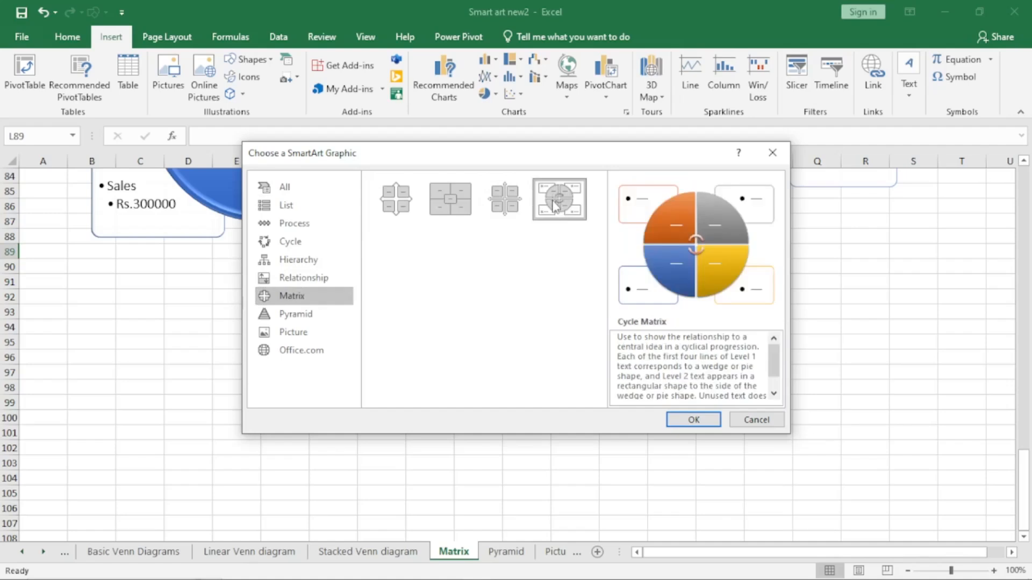
{"action": "left_click", "coordinate": [293, 242]}
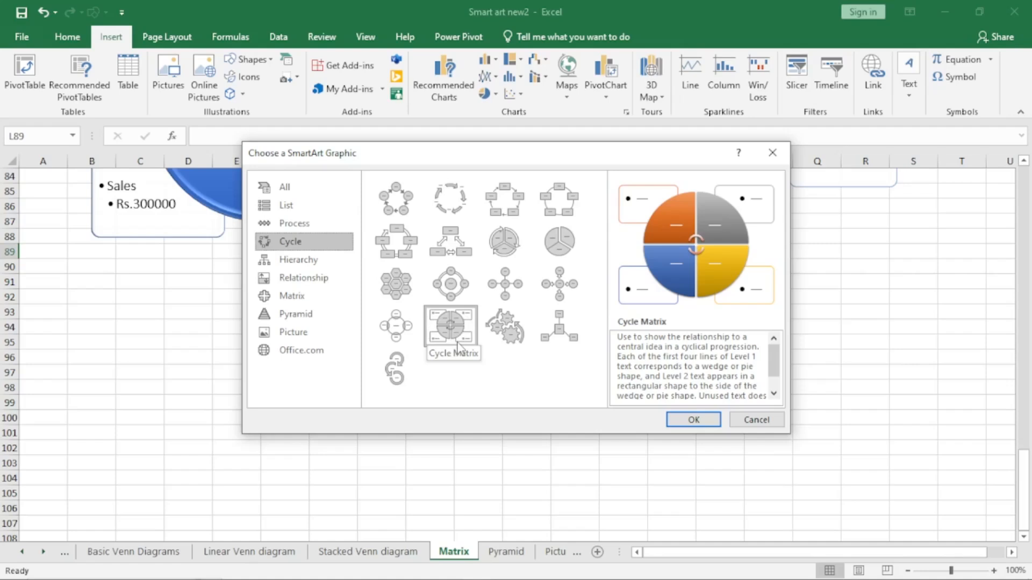
{"action": "left_click", "coordinate": [334, 293]}
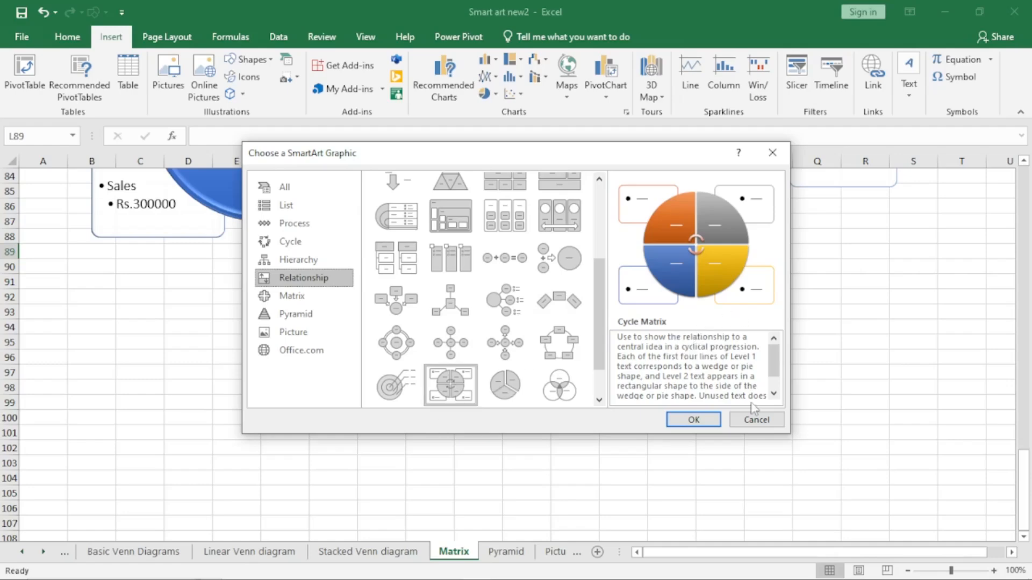
{"action": "left_click", "coordinate": [756, 420]}
{"action": "scroll", "coordinate": [621, 364], "scroll_direction": "up", "scroll_amount": 5}
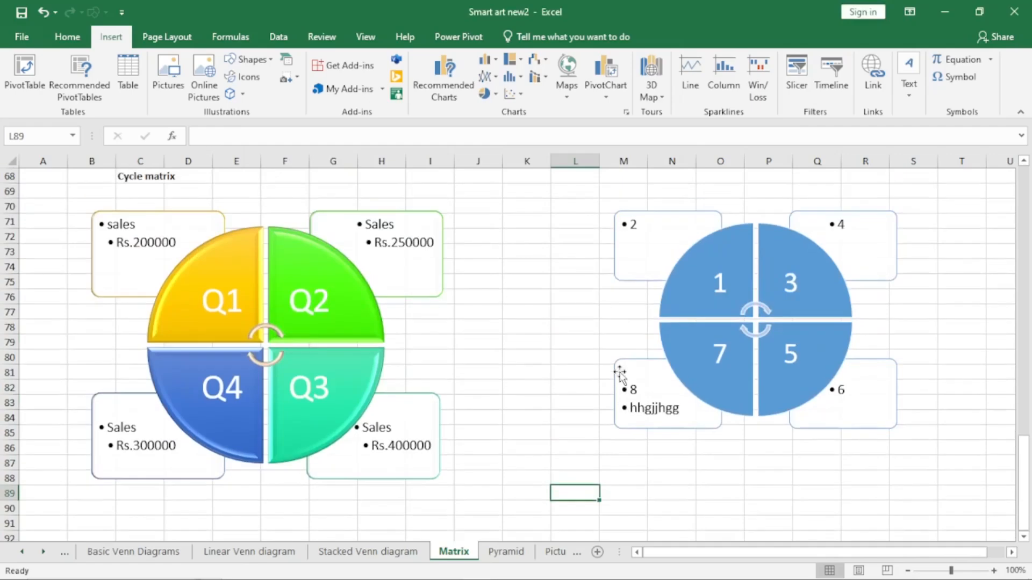